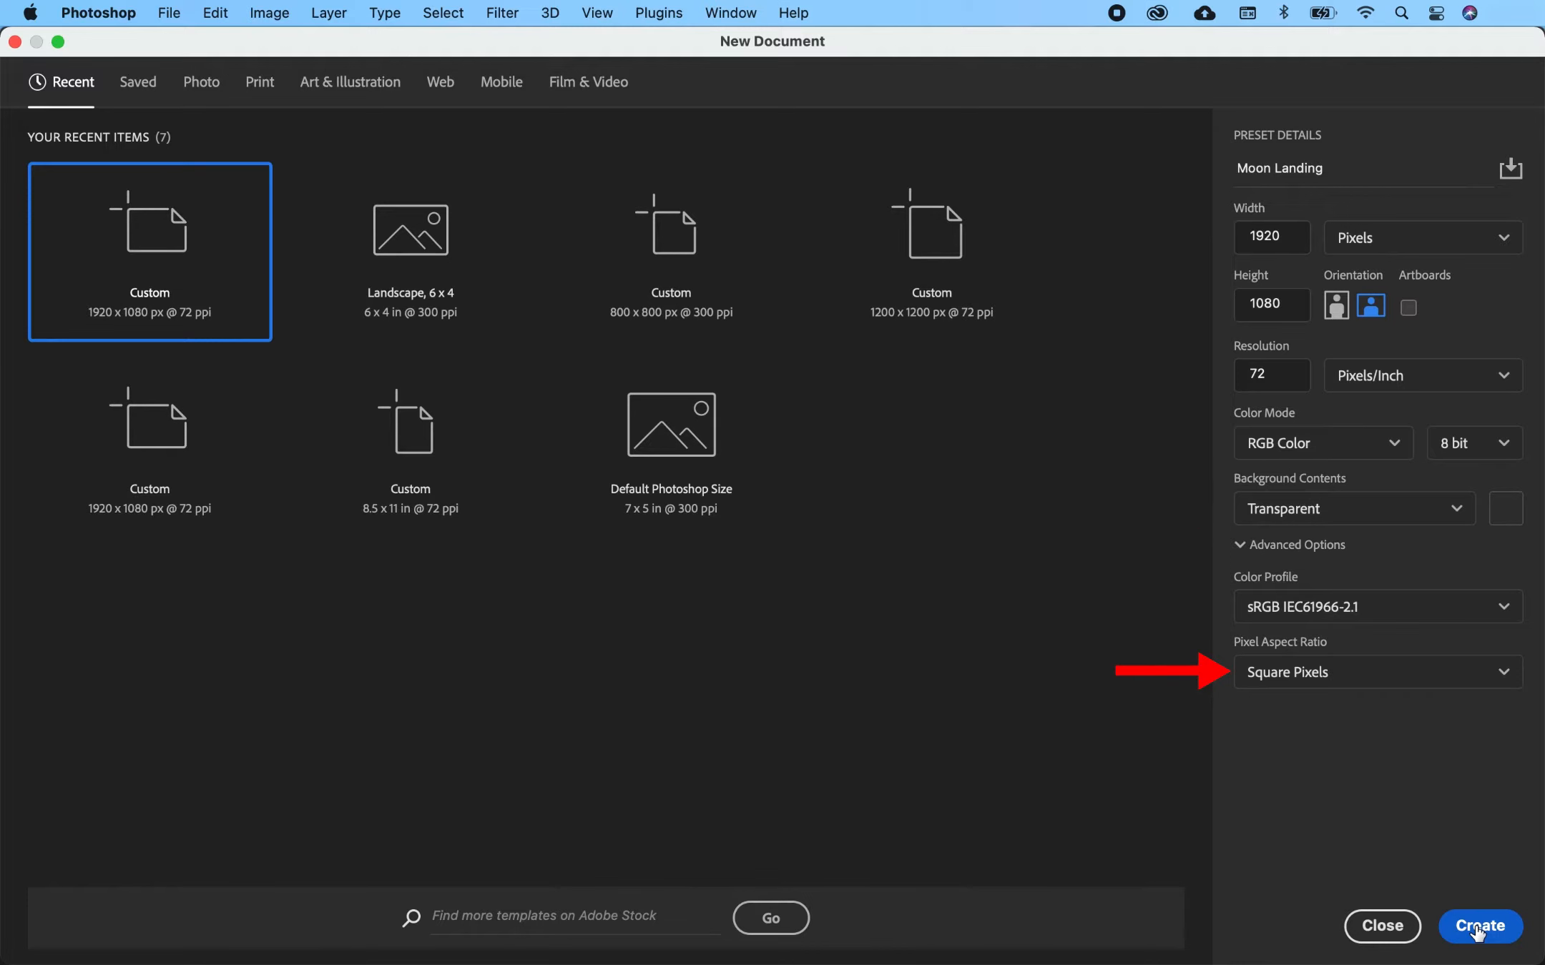
- Create the new Moon Landing document and confirm its 1920×1080 canvas size
left_click(1479, 927)
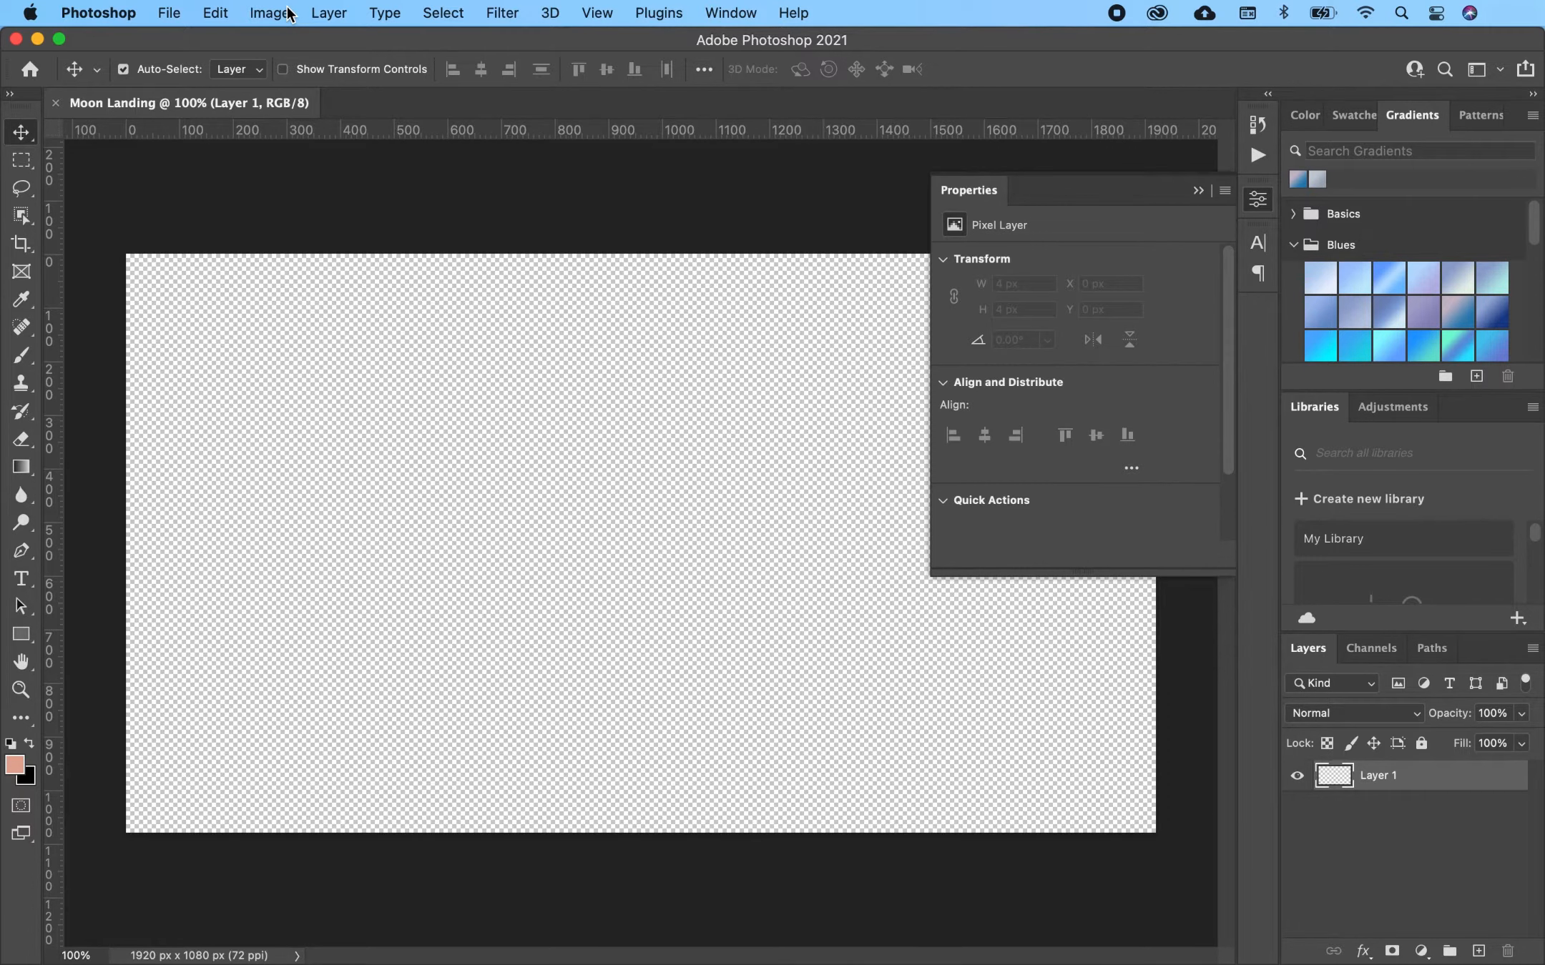
left_click(282, 14)
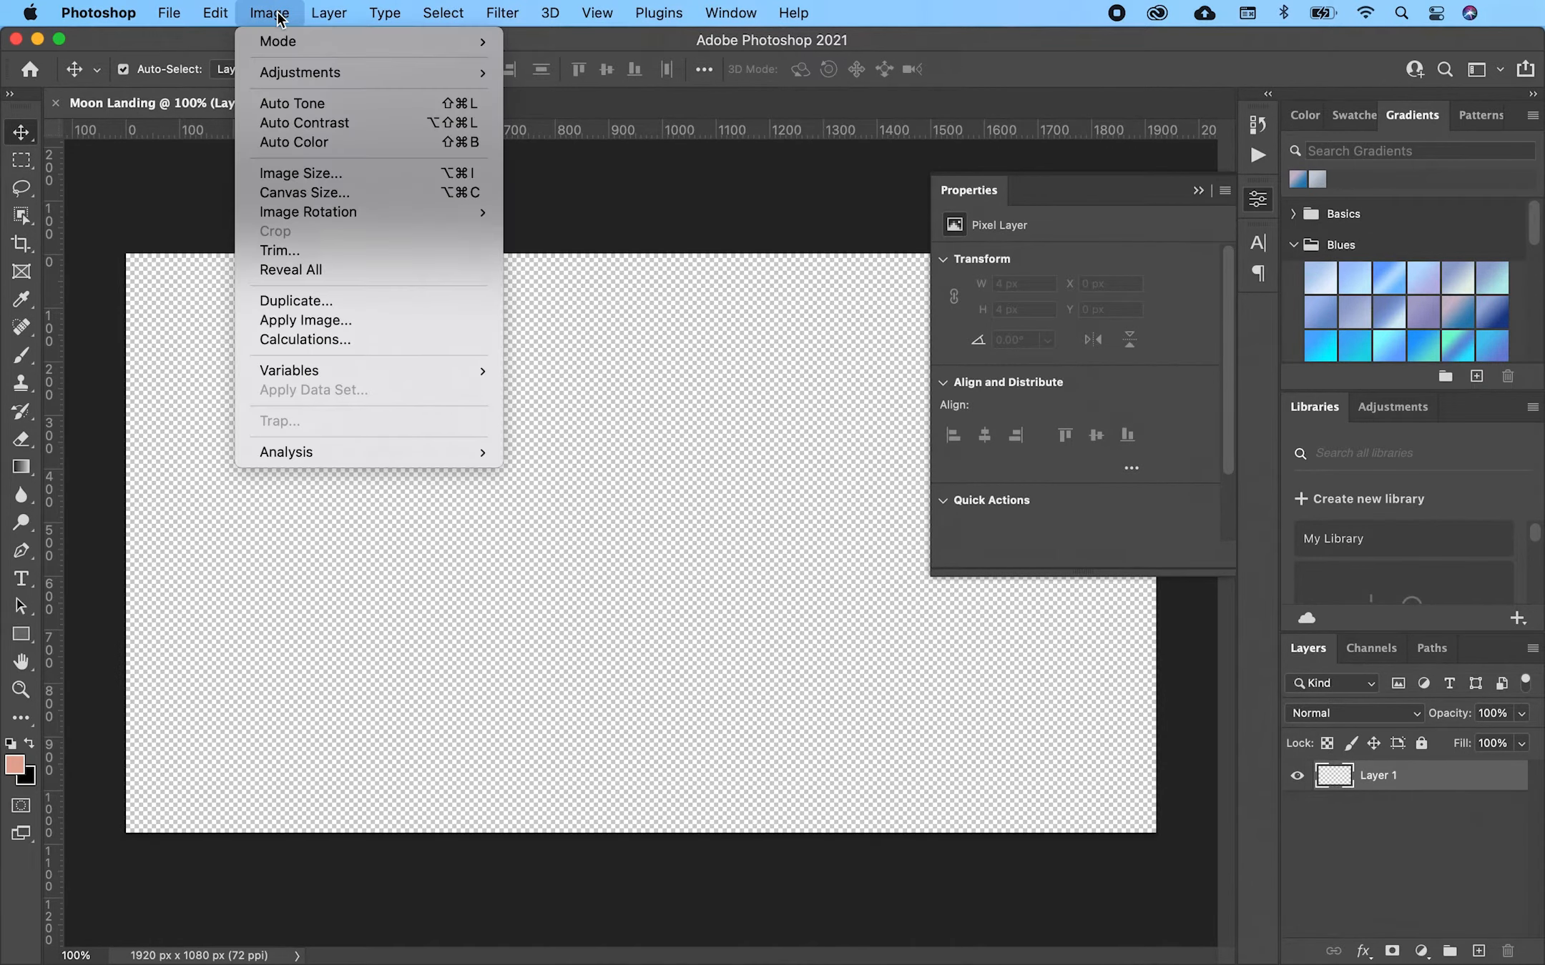
left_click(309, 189)
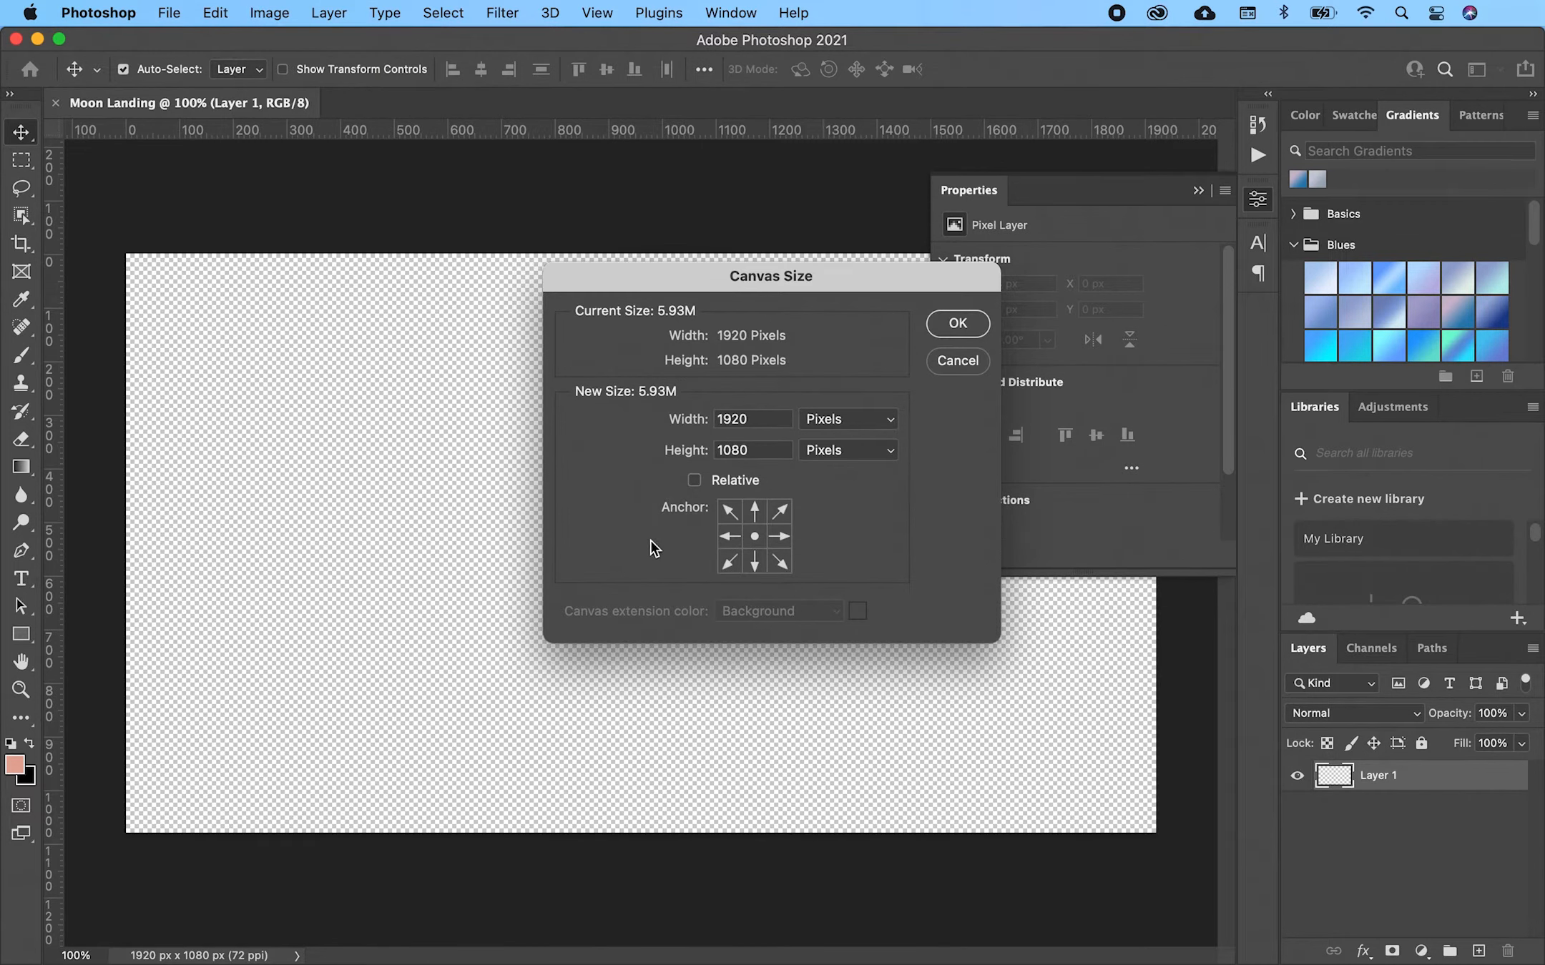
left_click(957, 324)
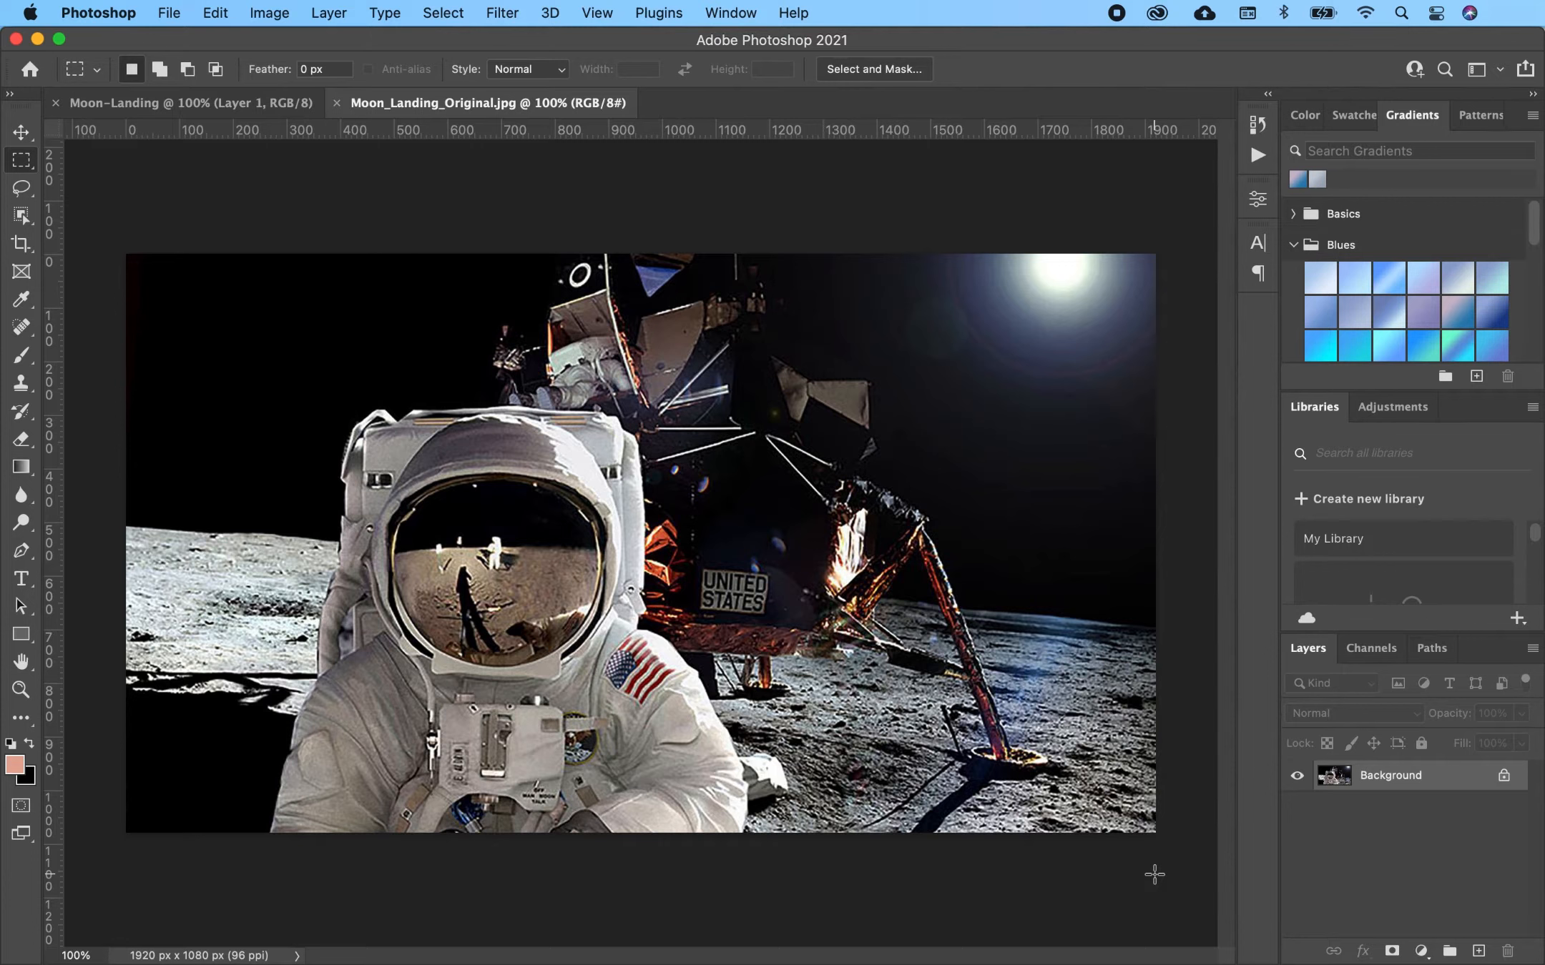
- Copy the whole moon landing photo and paste it into Layer 1 of the Moon-Landing document
left_click(434, 11)
left_click(436, 36)
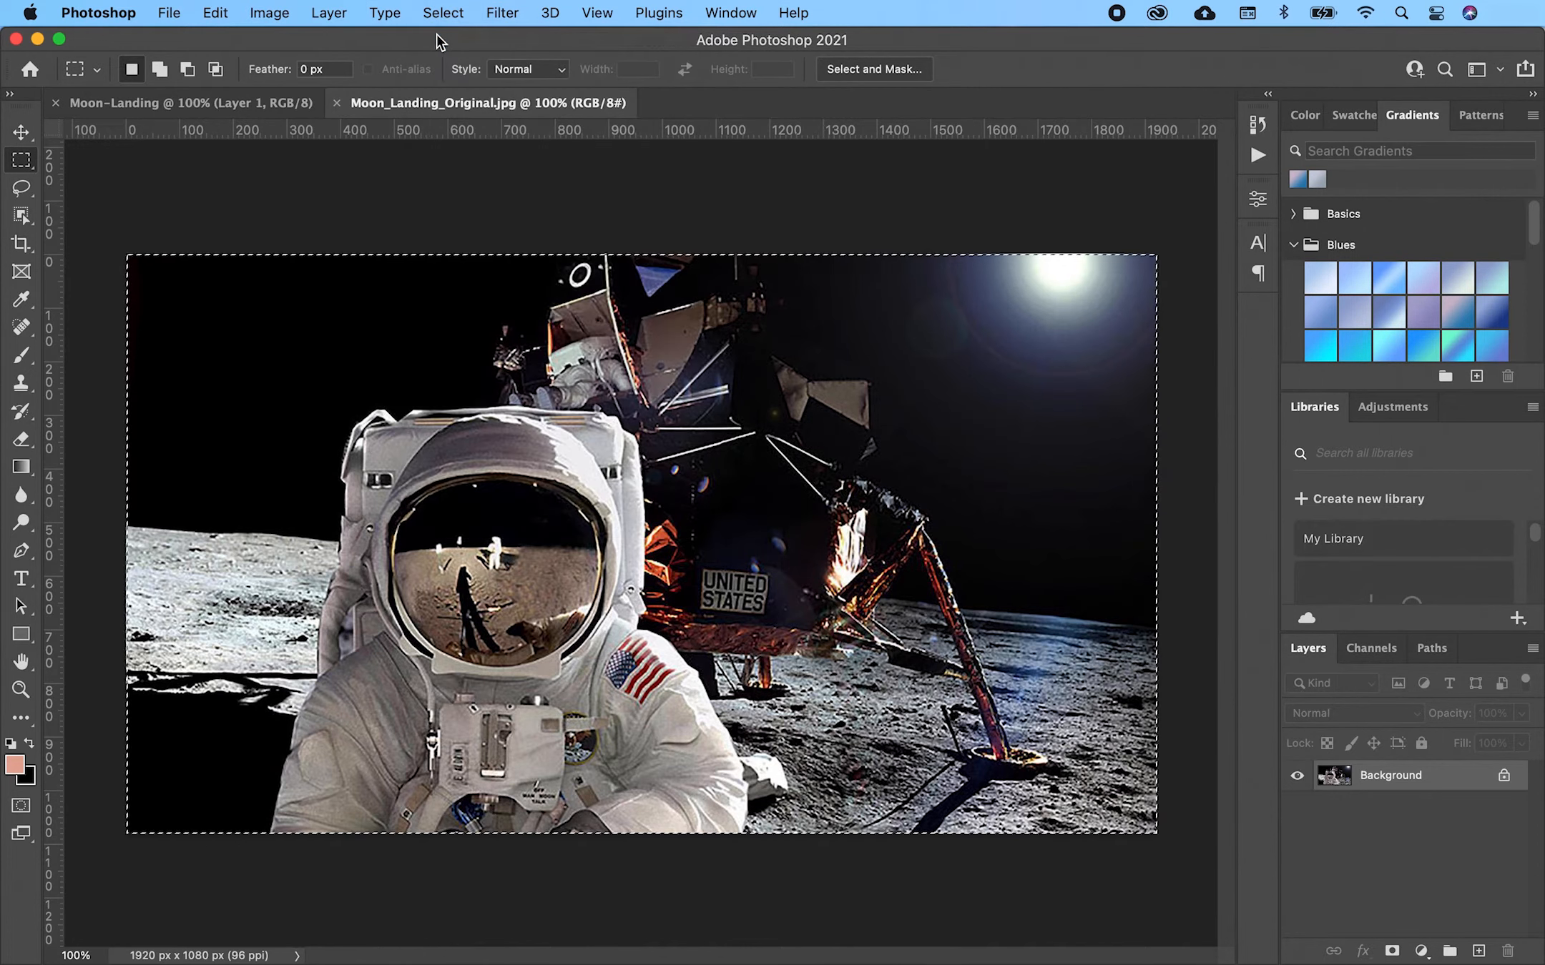
left_click(217, 12)
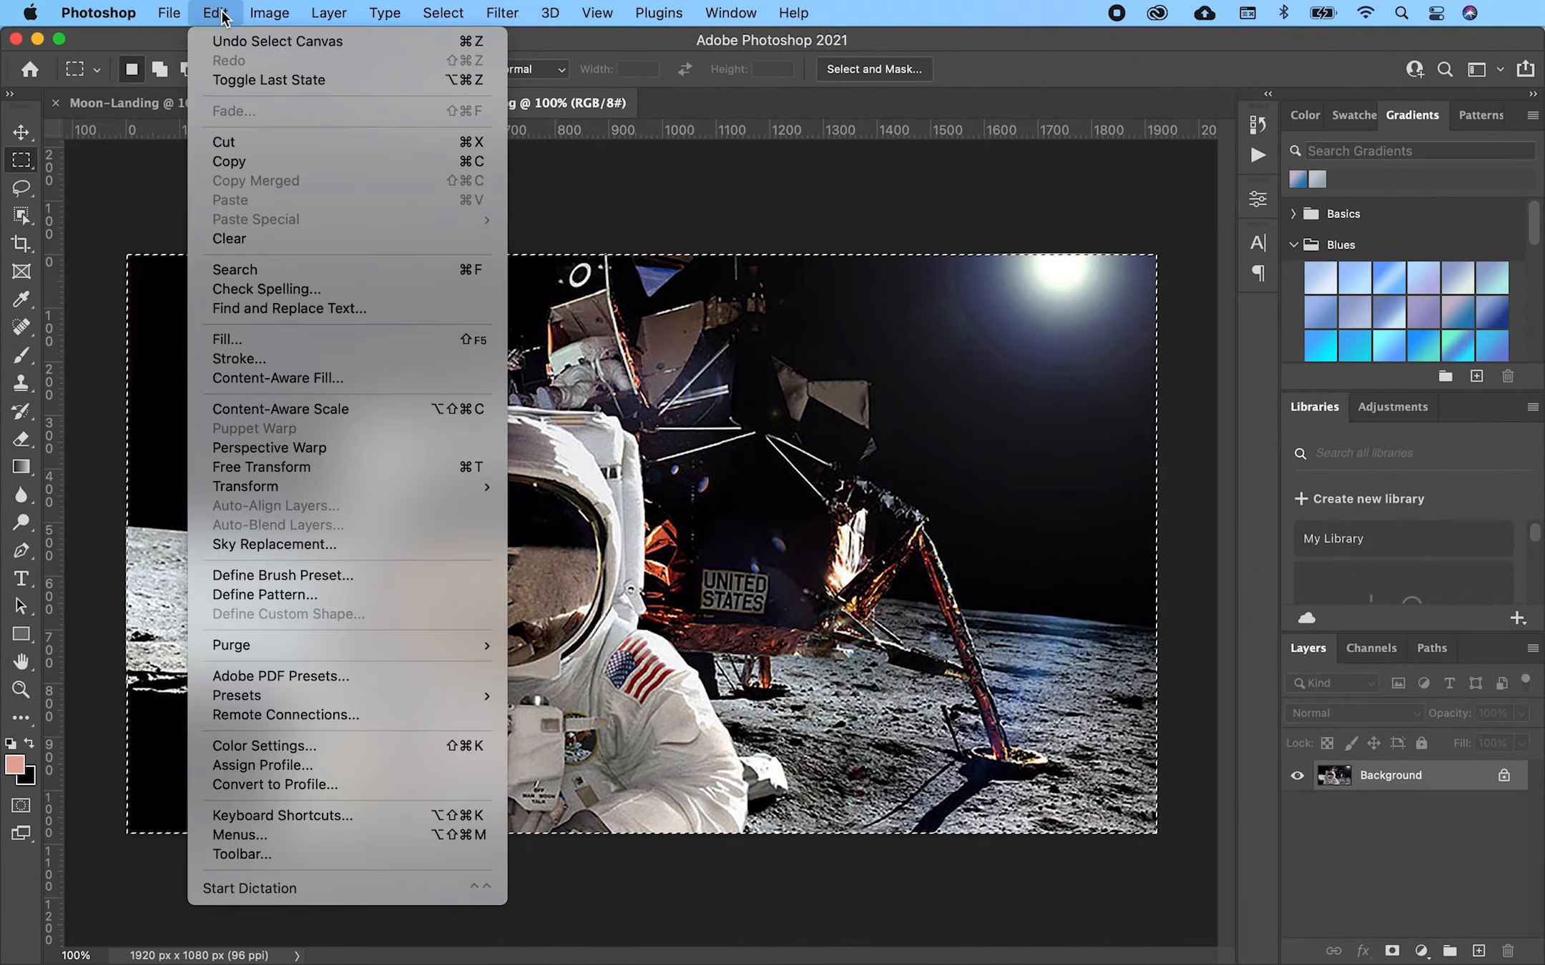
left_click(238, 163)
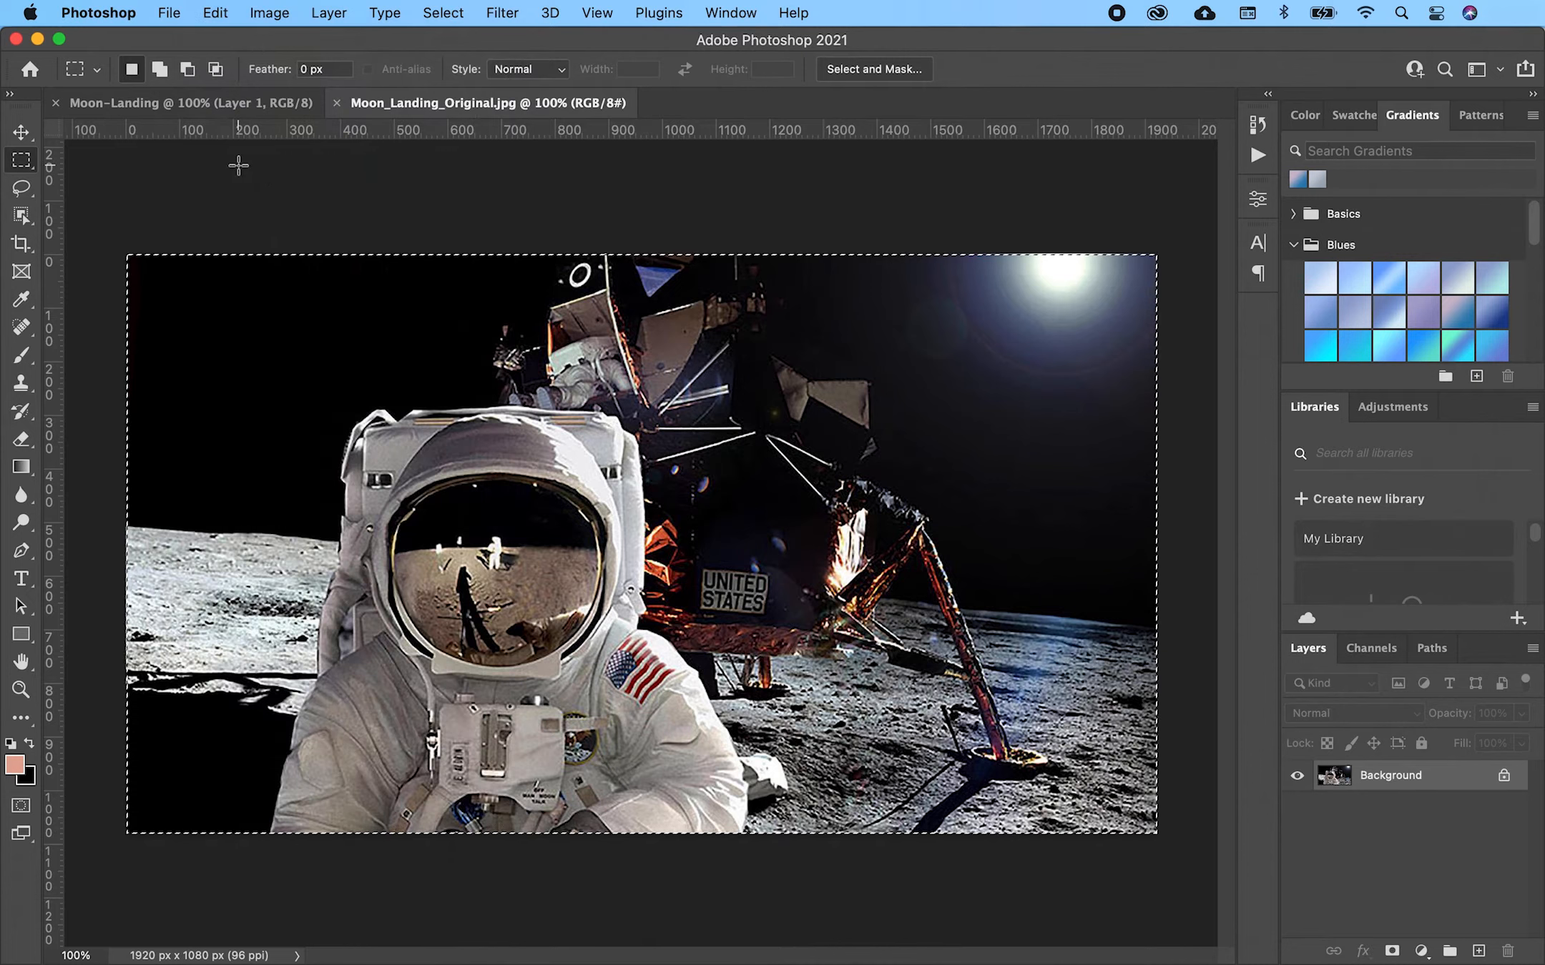
left_click(226, 102)
left_click(216, 13)
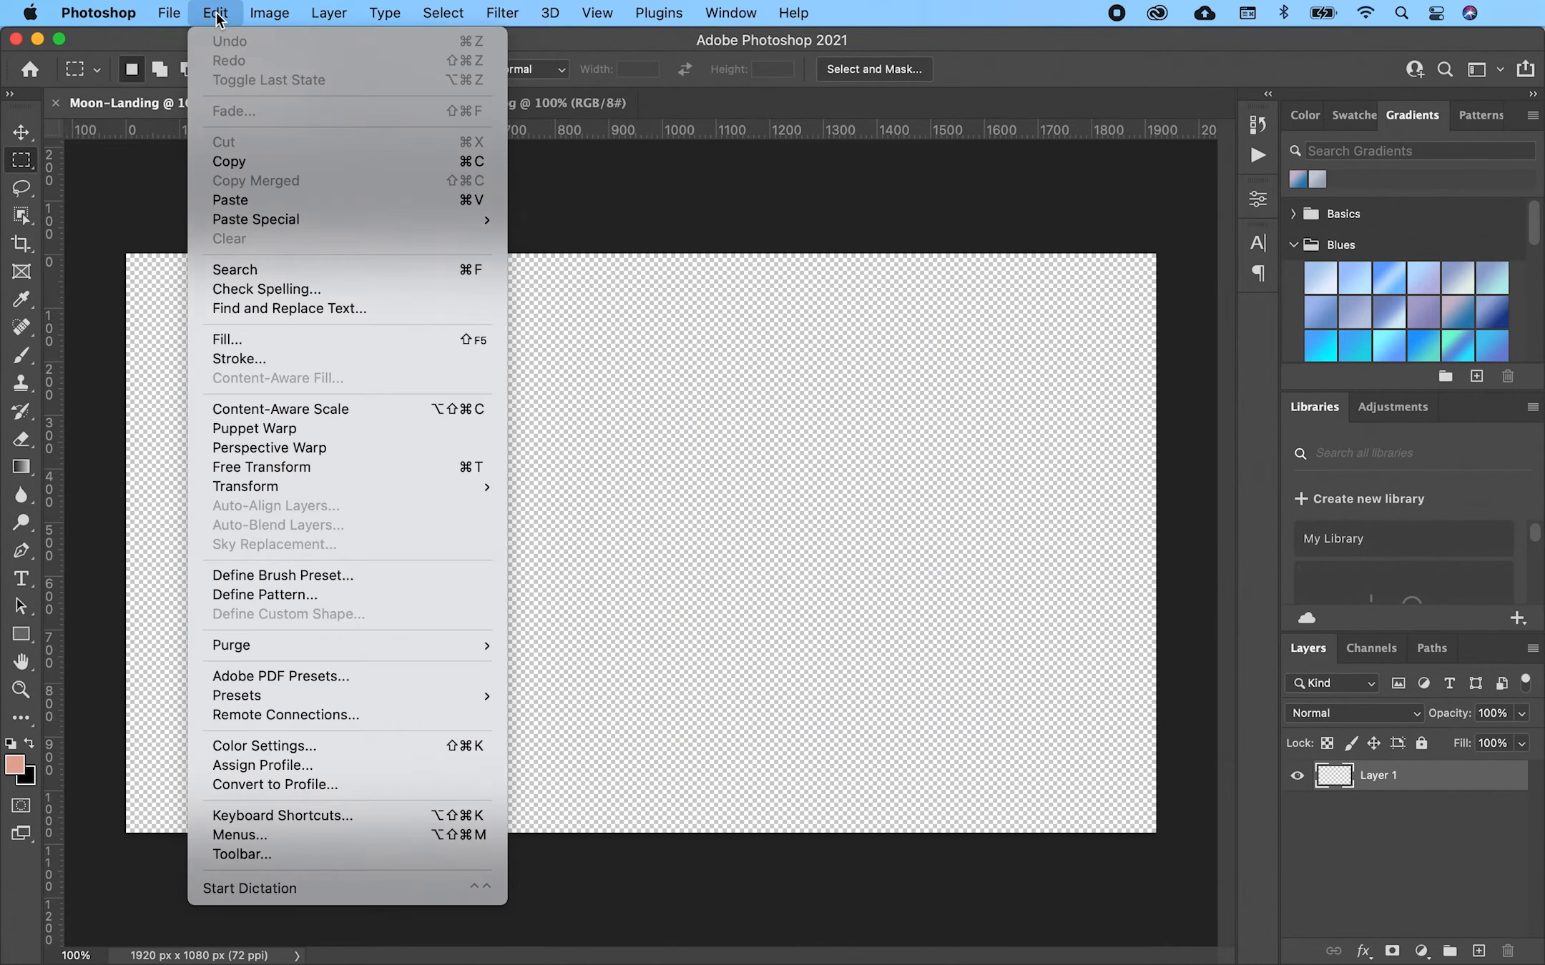
left_click(231, 200)
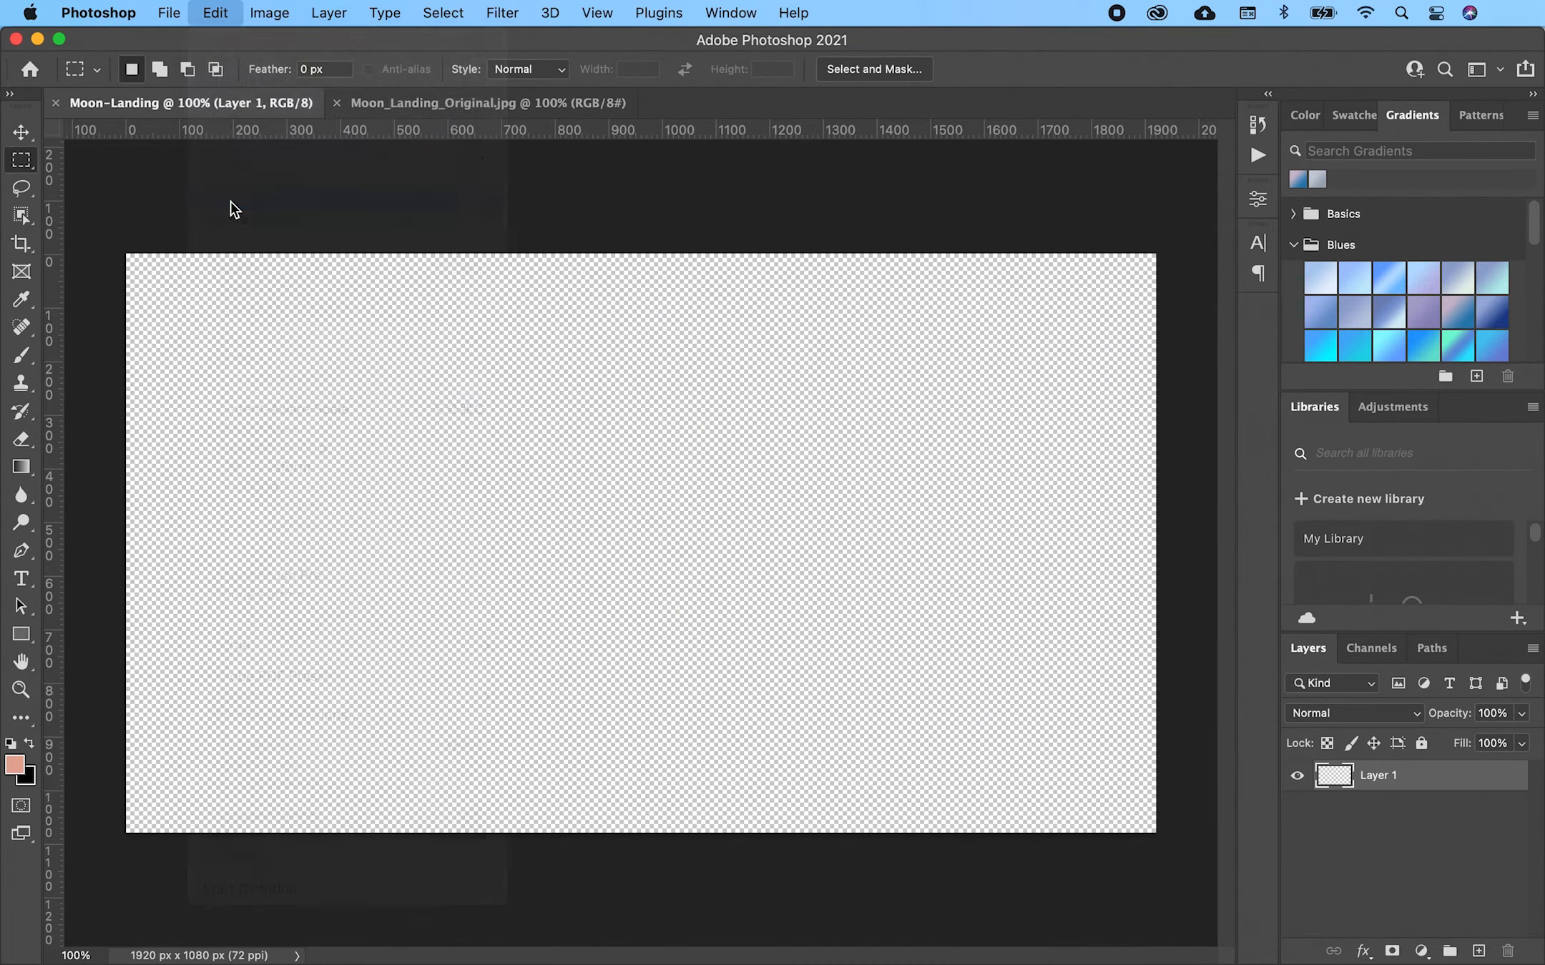
key("v")
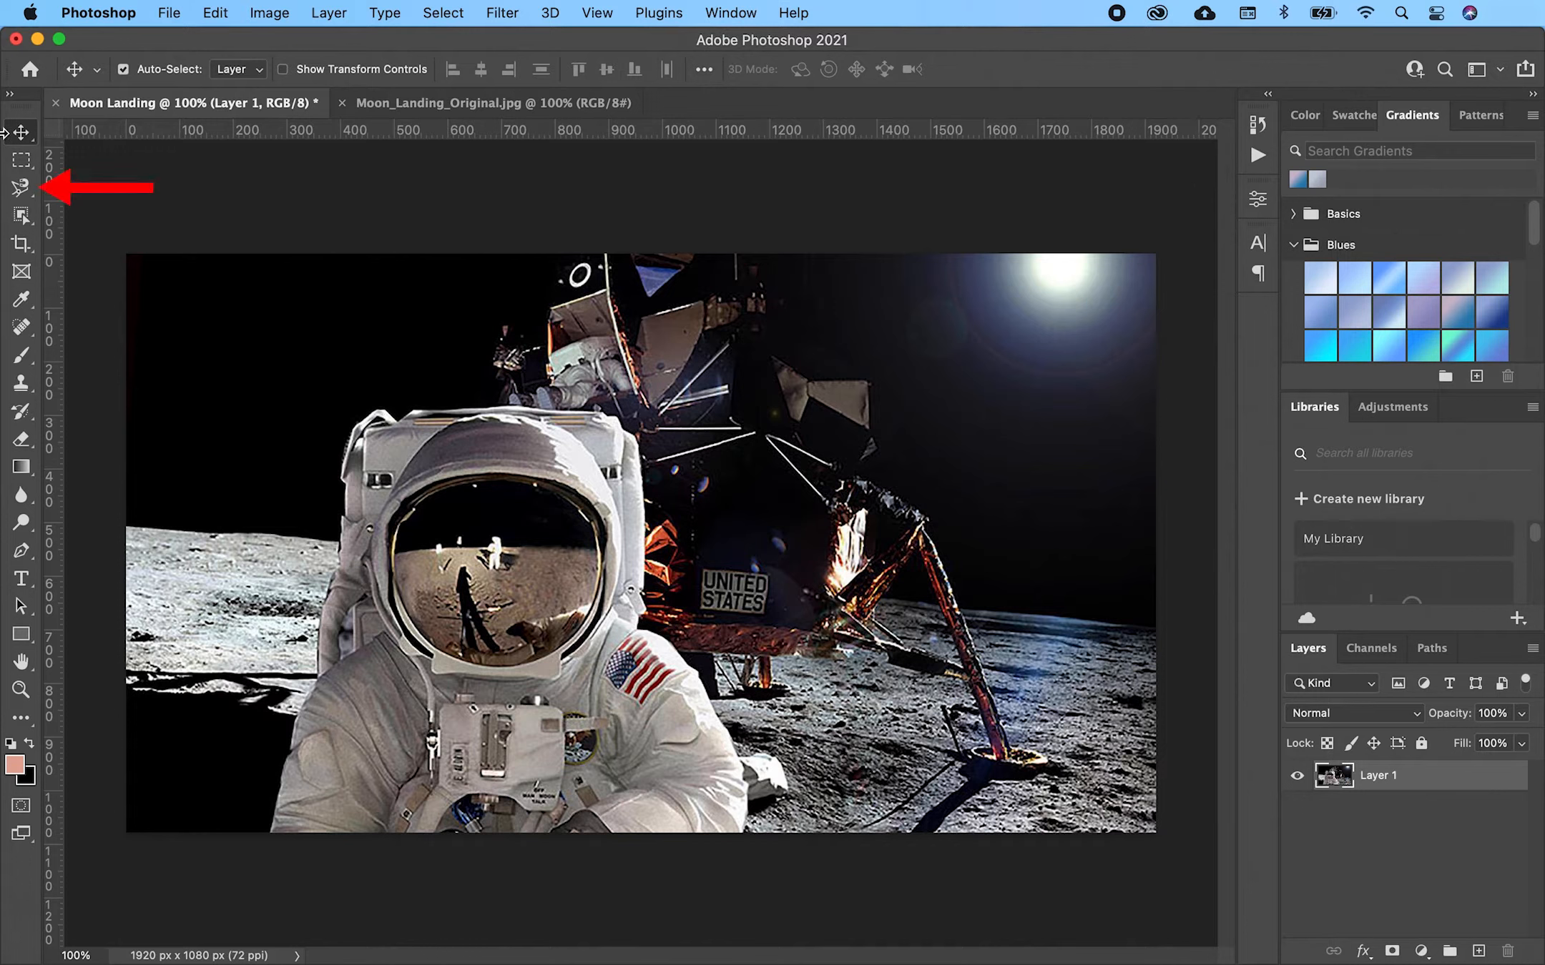
- Try a freehand Lasso outline around the astronaut, then discard it
left_click(25, 191)
left_click(100, 186)
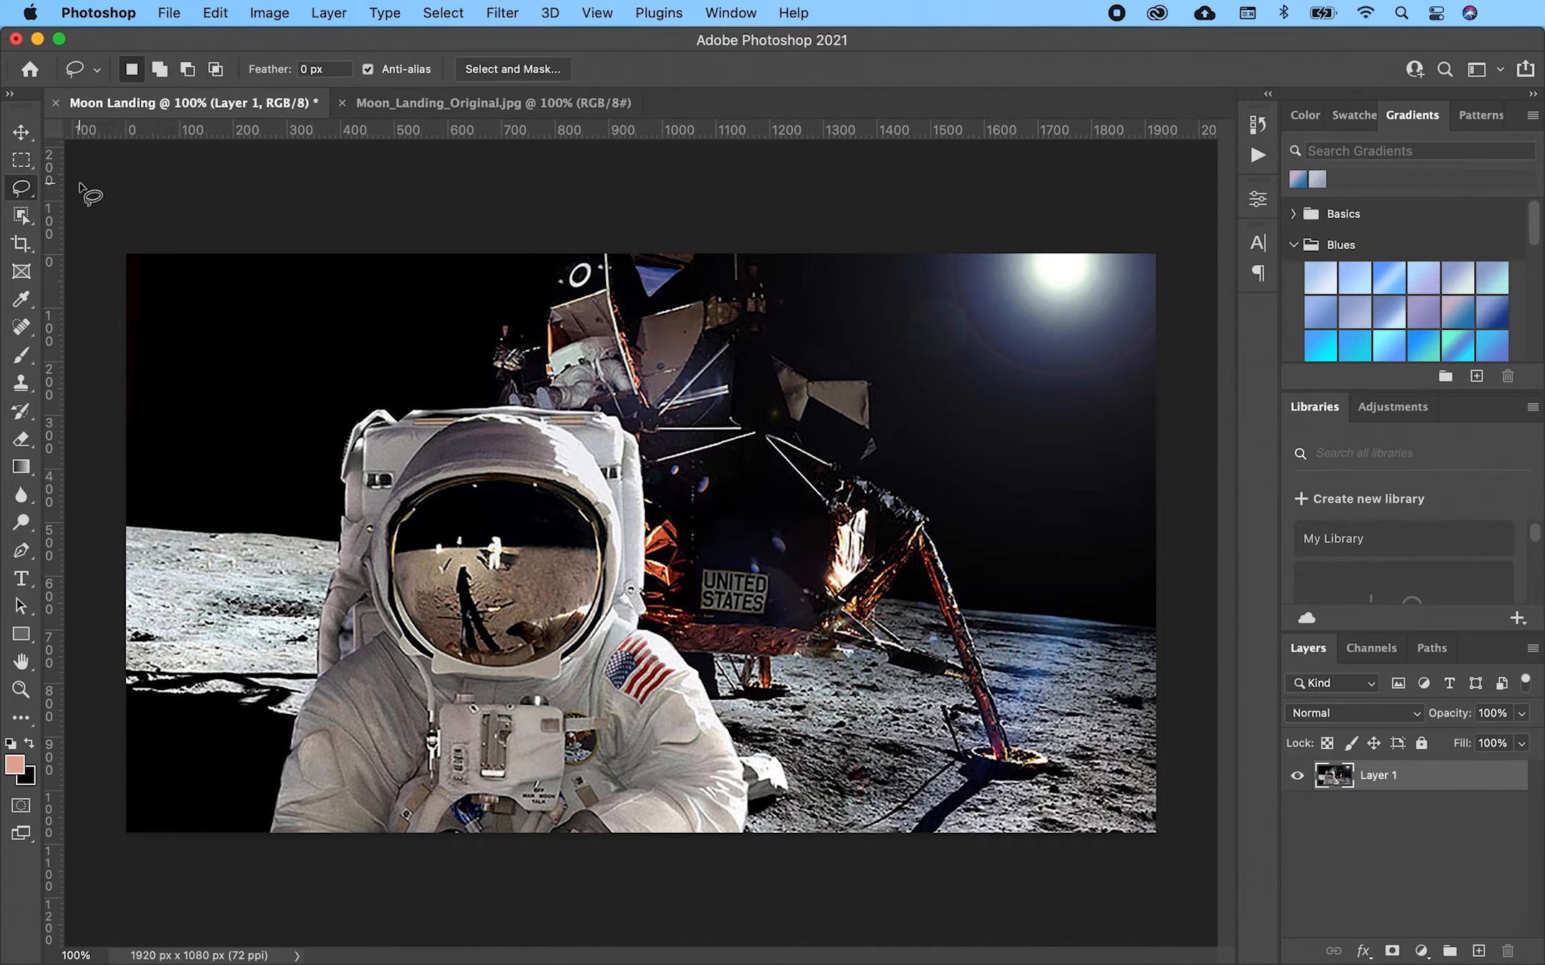
mouse_move(251, 837)
left_mouse_down()
mouse_move(320, 543)
mouse_move(422, 397)
mouse_move(604, 404)
mouse_move(747, 847)
left_mouse_up()
left_click(243, 880)
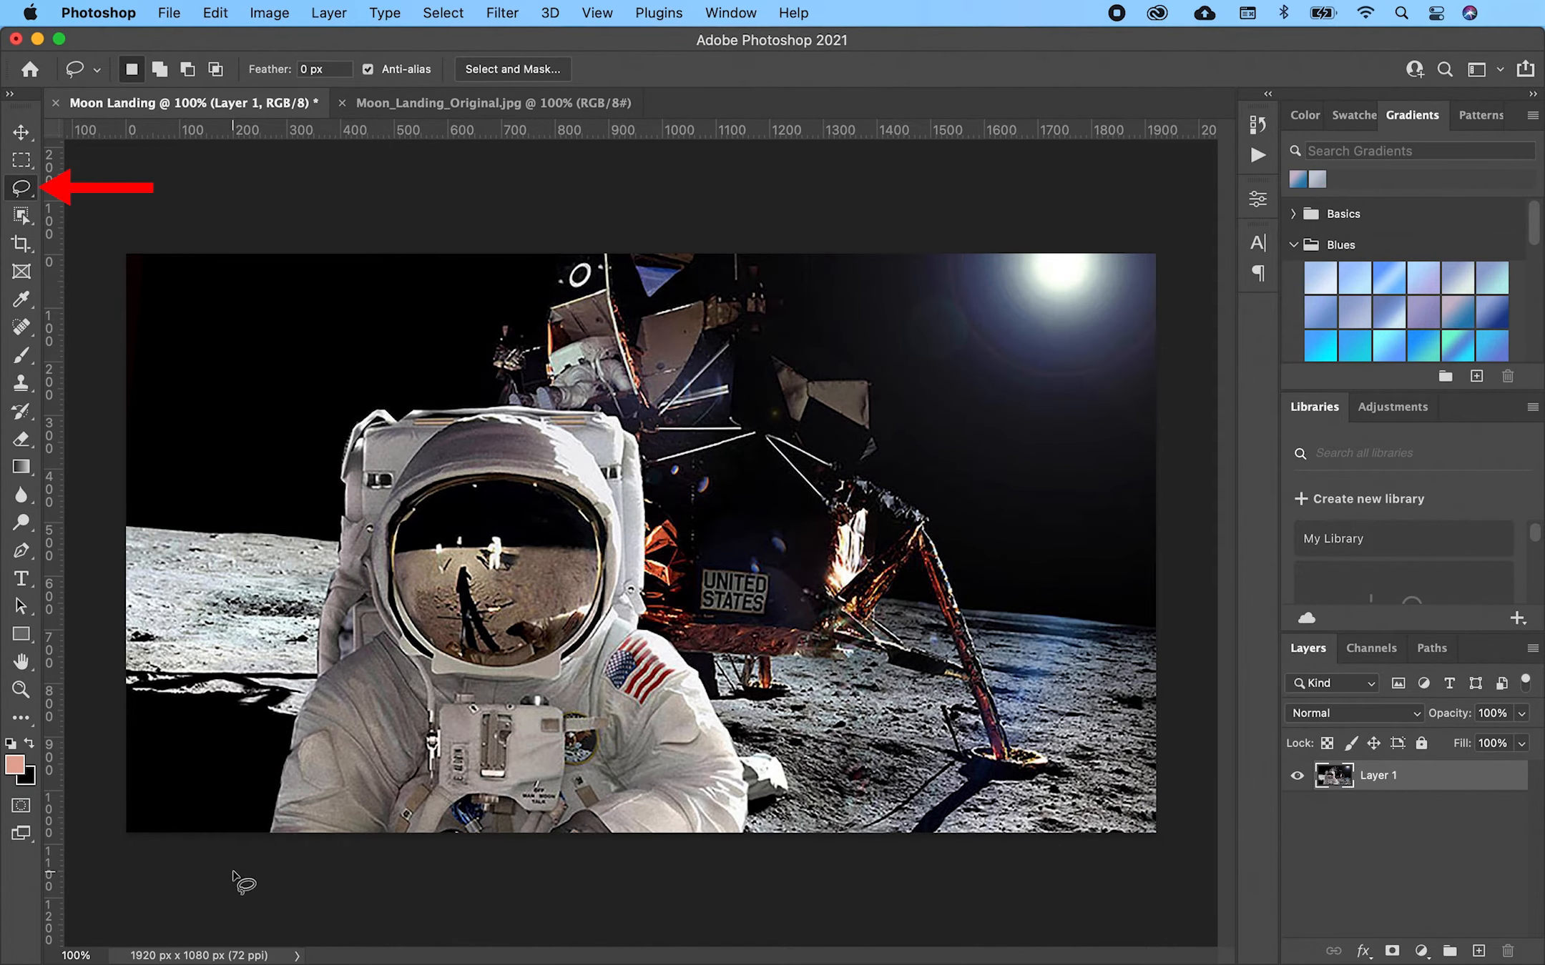
- Trace the astronaut with the Magnetic Lasso, closing the outline at its bottom-left start point
left_click(24, 196)
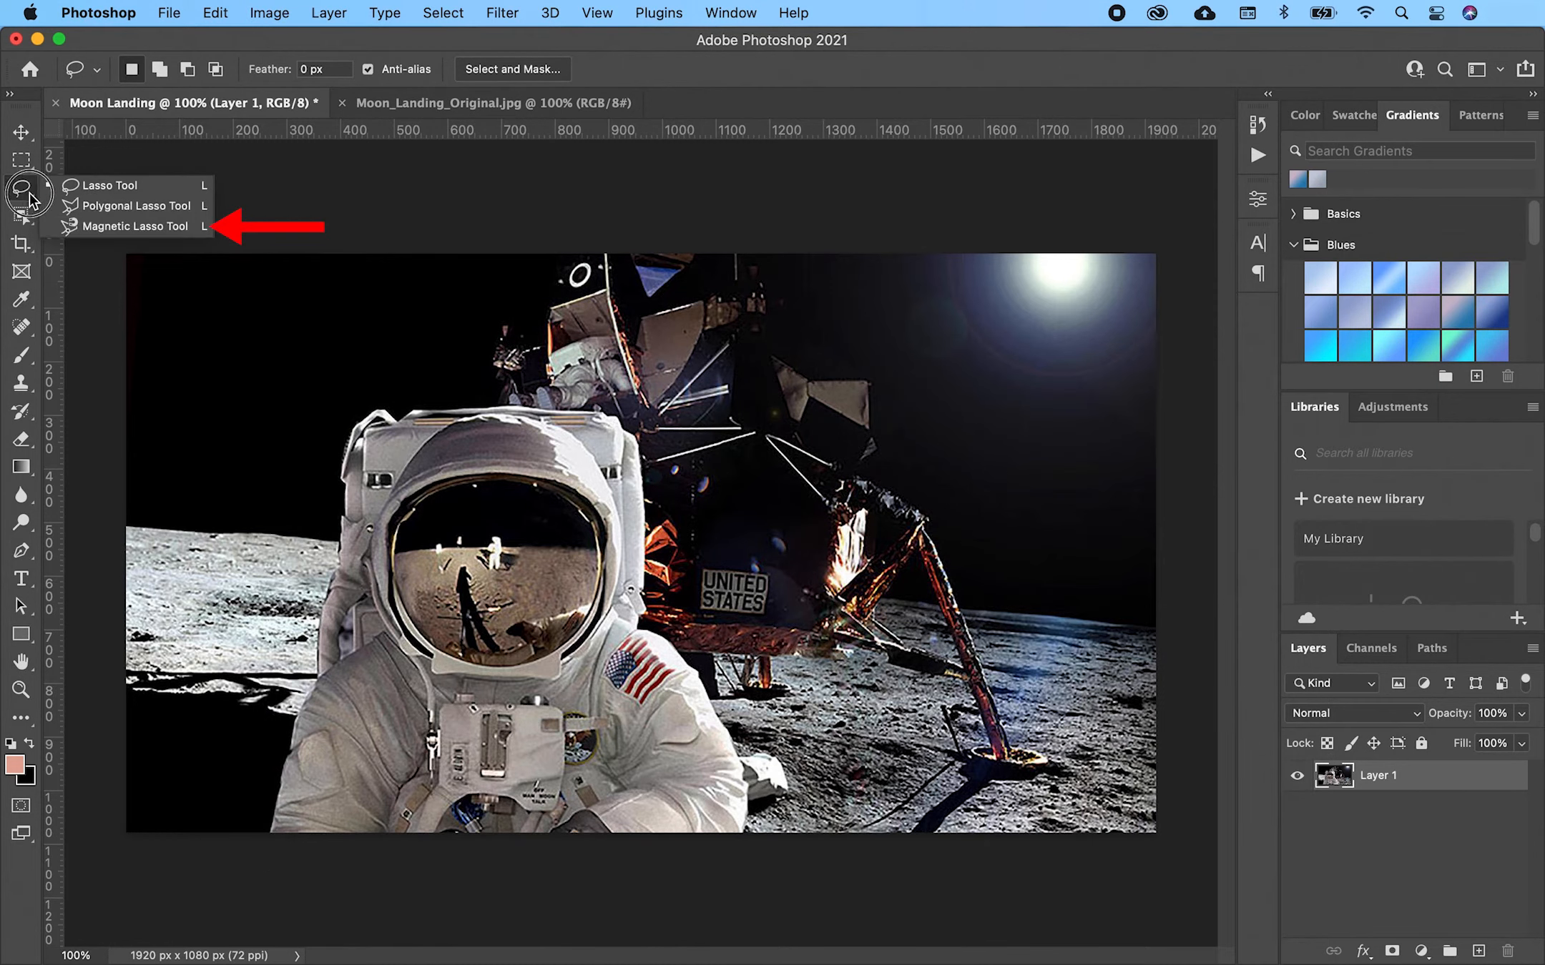
left_click(86, 225)
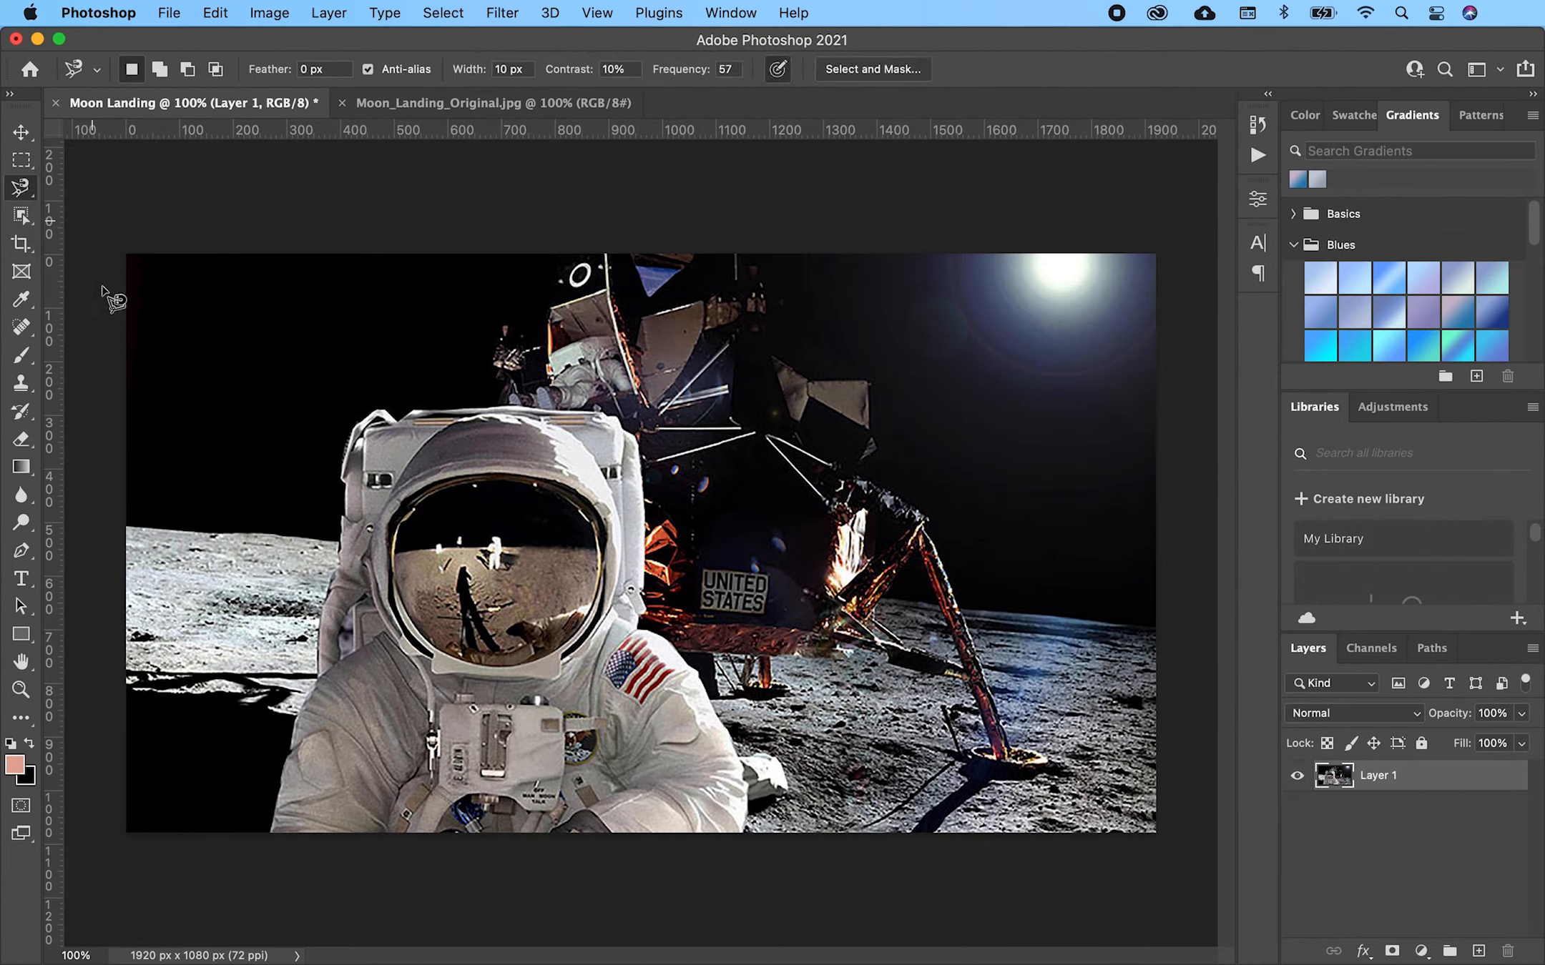
left_click(272, 831)
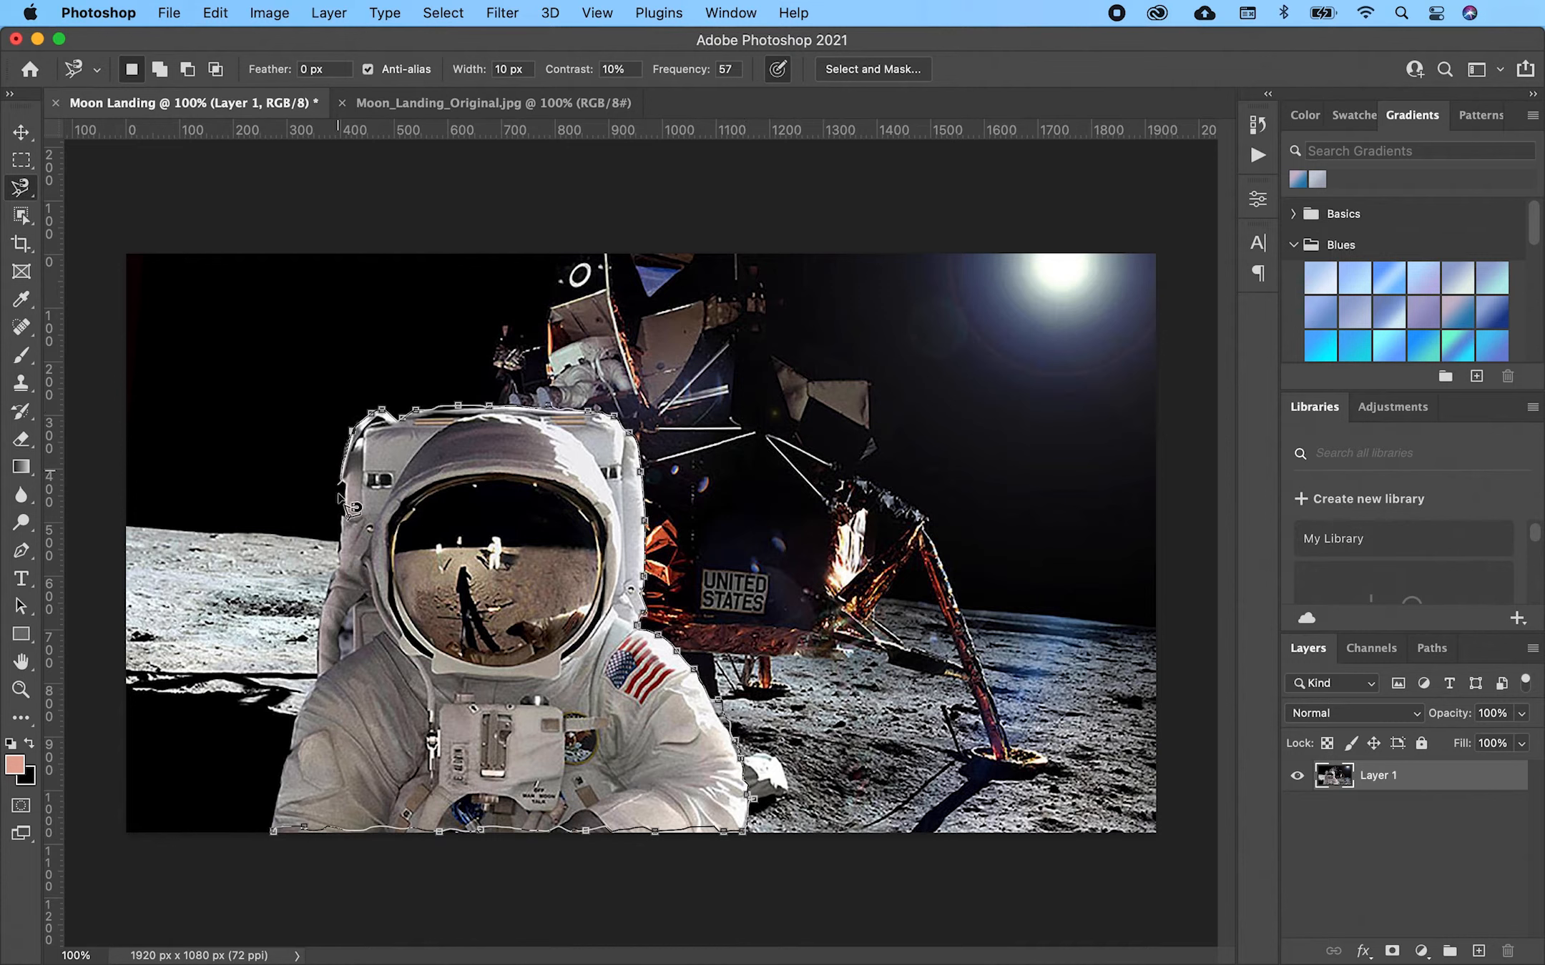
left_click(273, 831)
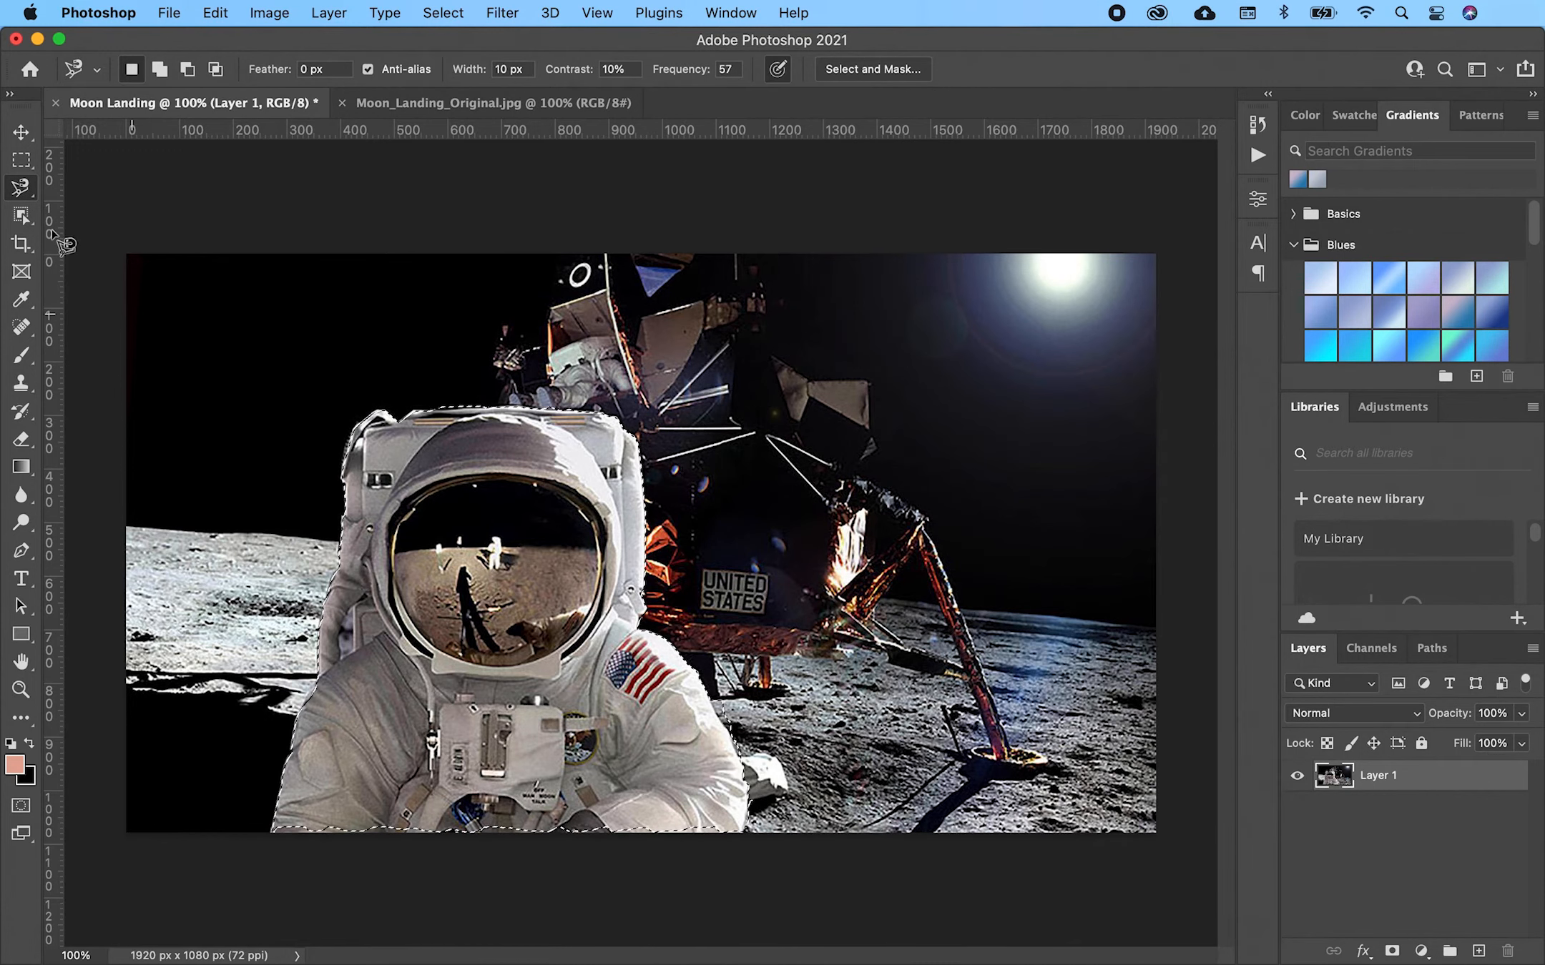
- Subtract a stray area from the selection's lower-left edge with the Lasso, then open Select and Mask
left_click_drag(22, 188, 51, 184)
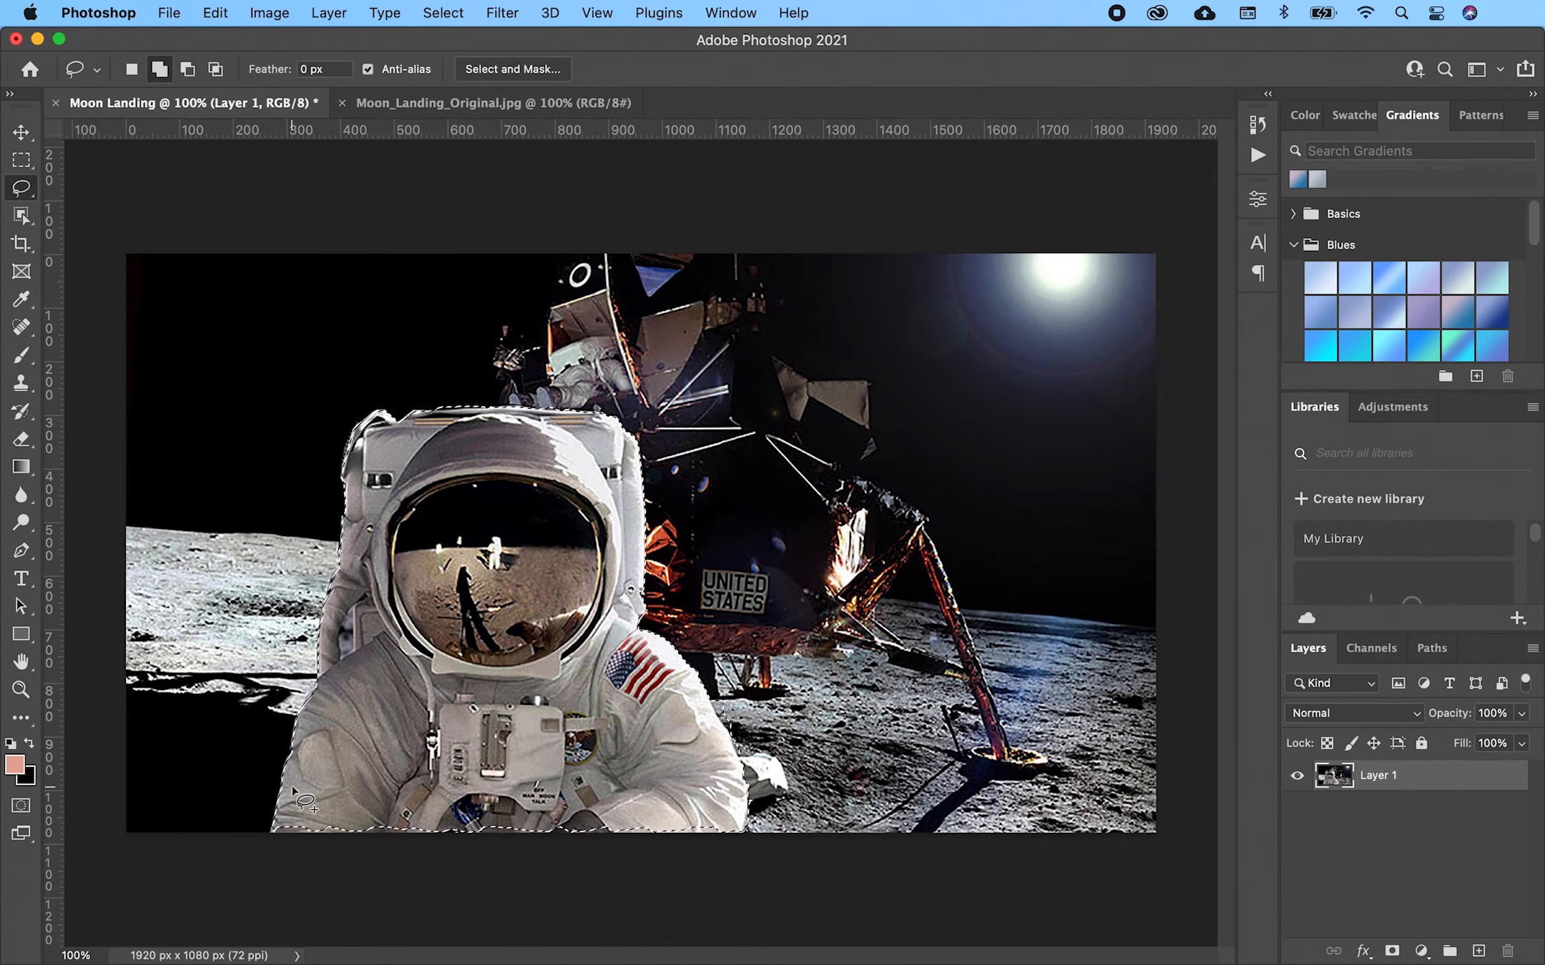
mouse_move(243, 811)
left_mouse_down()
mouse_move(704, 824)
mouse_move(744, 844)
mouse_move(420, 903)
mouse_move(259, 842)
mouse_move(265, 815)
left_mouse_up()
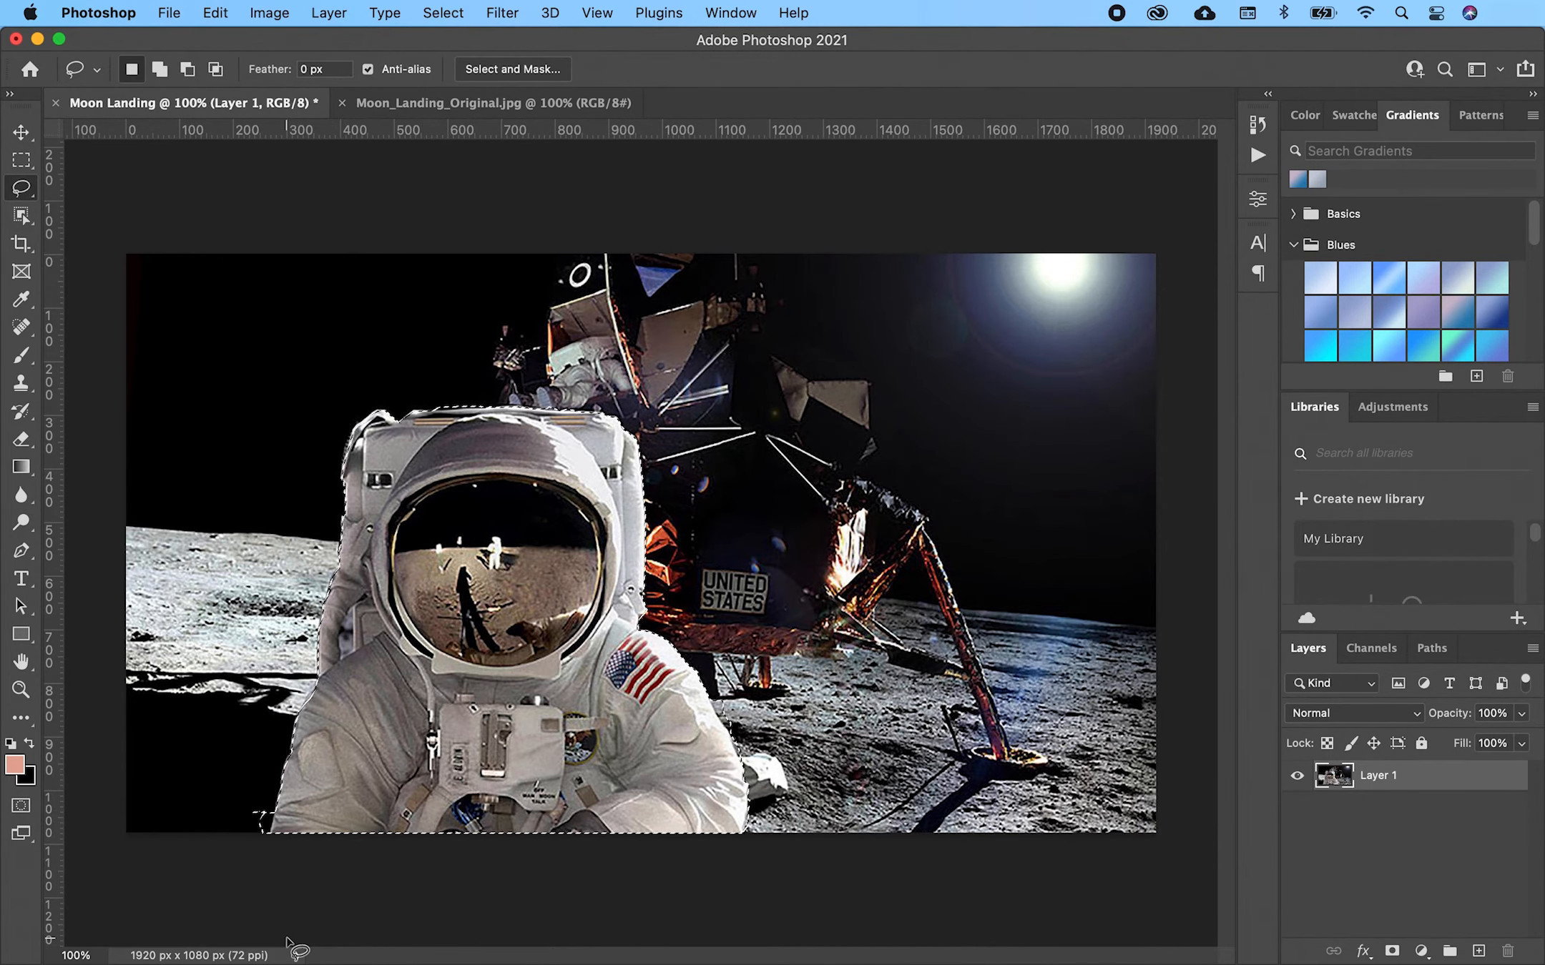
key("alt")
mouse_move(246, 804)
left_mouse_down()
mouse_move(269, 827)
mouse_move(250, 831)
left_mouse_up()
left_click(494, 68)
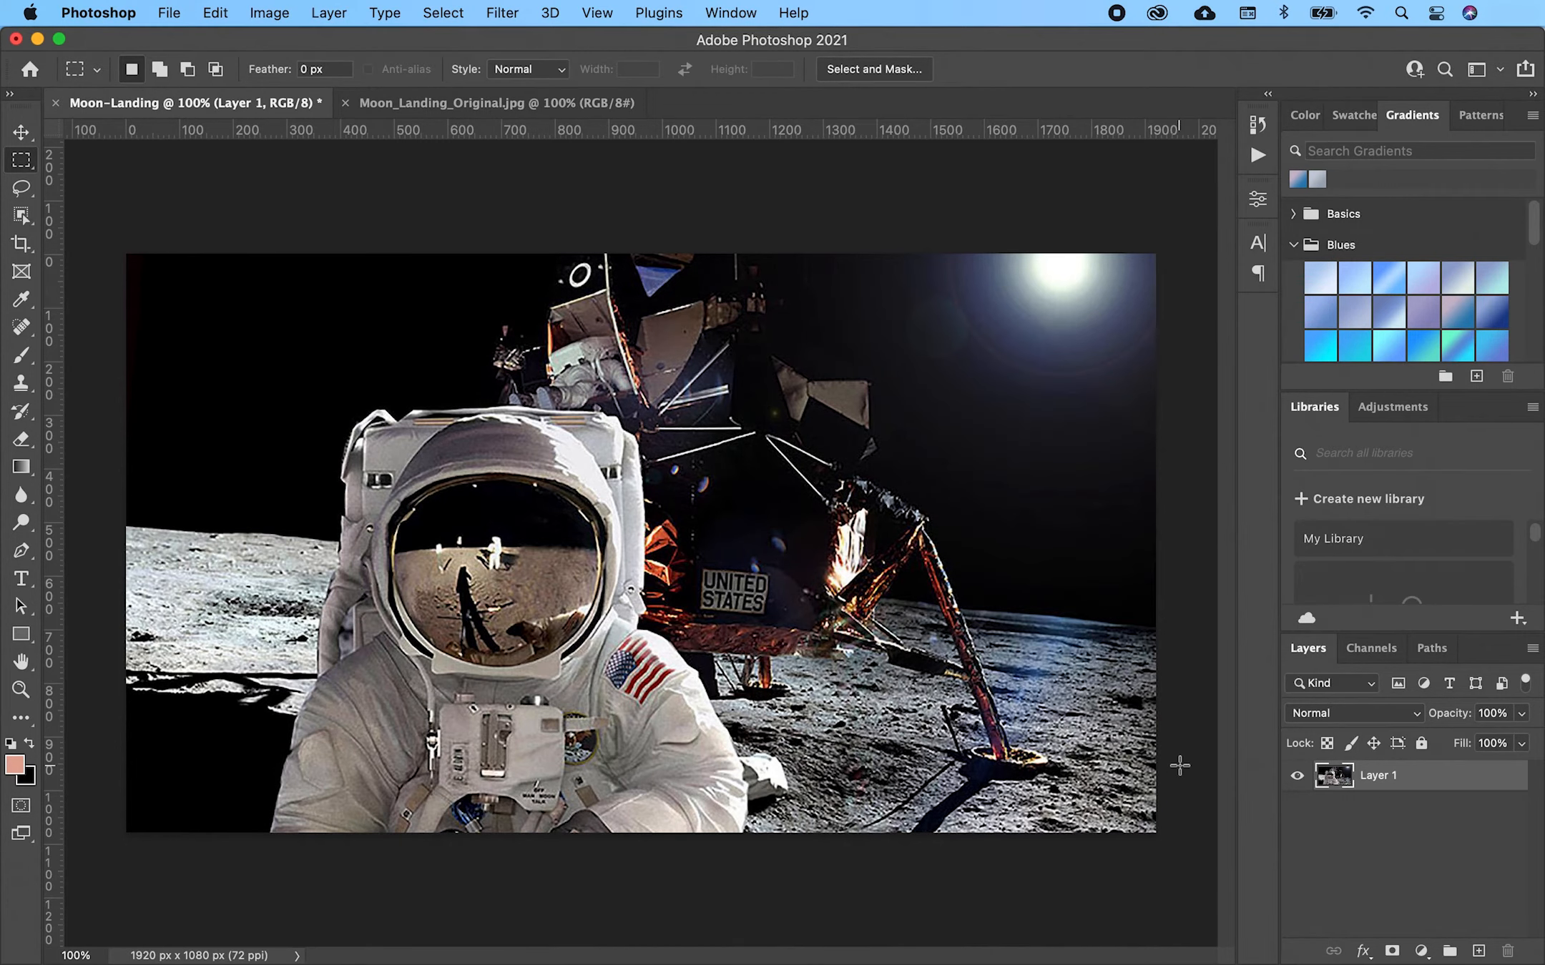
- Duplicate Layer 1 into Layer 2 and add a white layer mask to it
key("v")
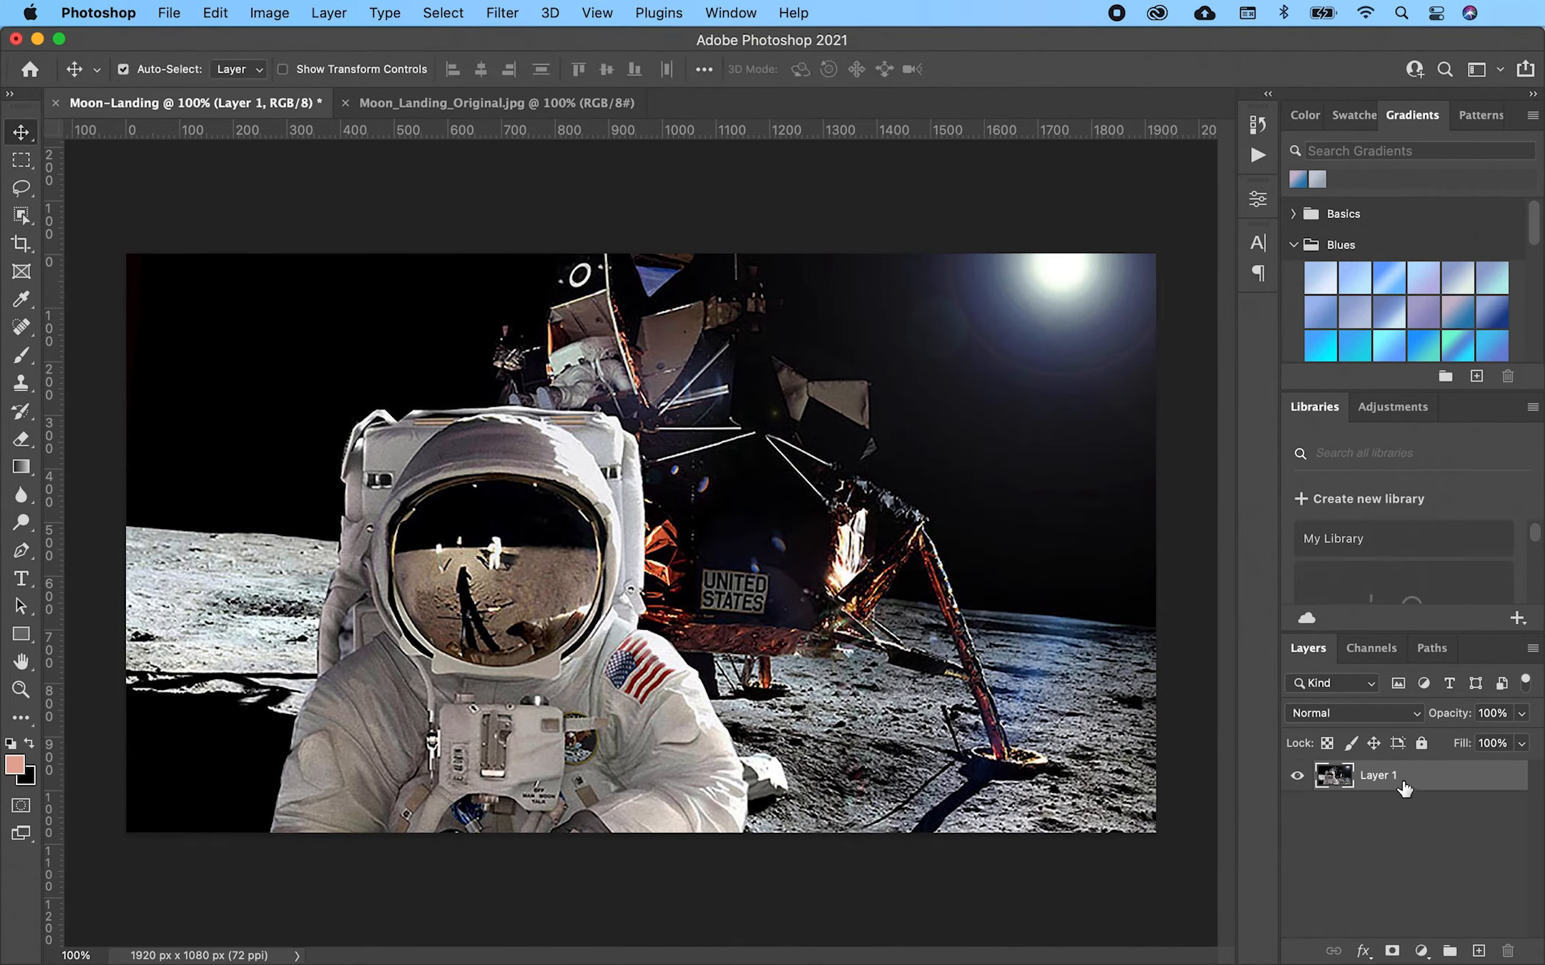
key("super")
key("super+j")
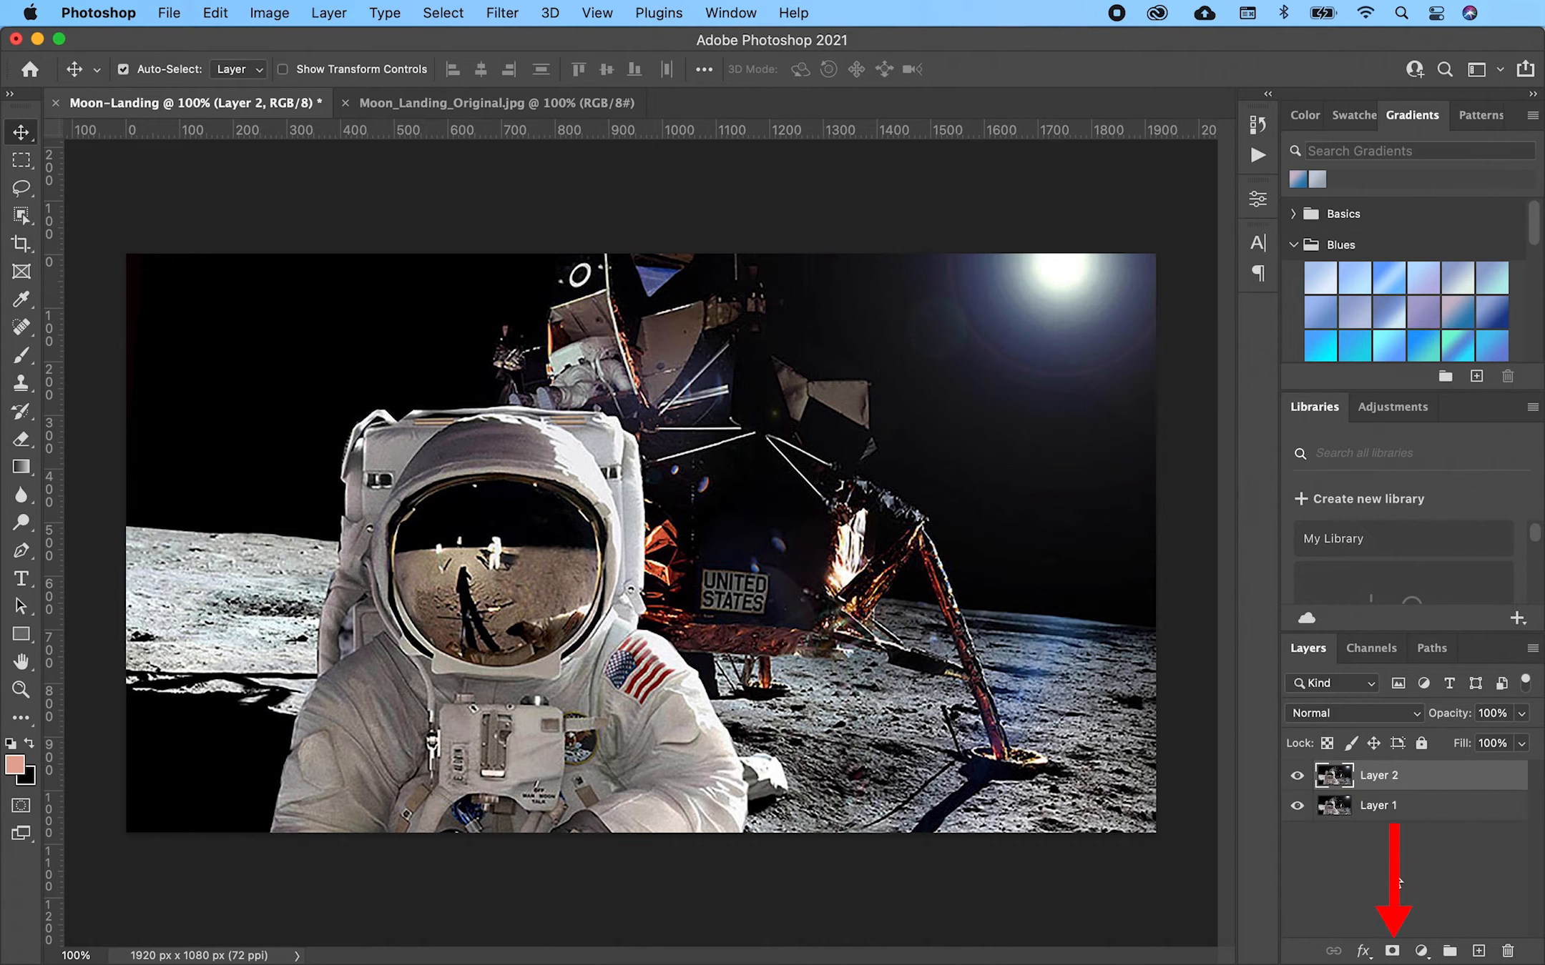
left_click(1392, 951)
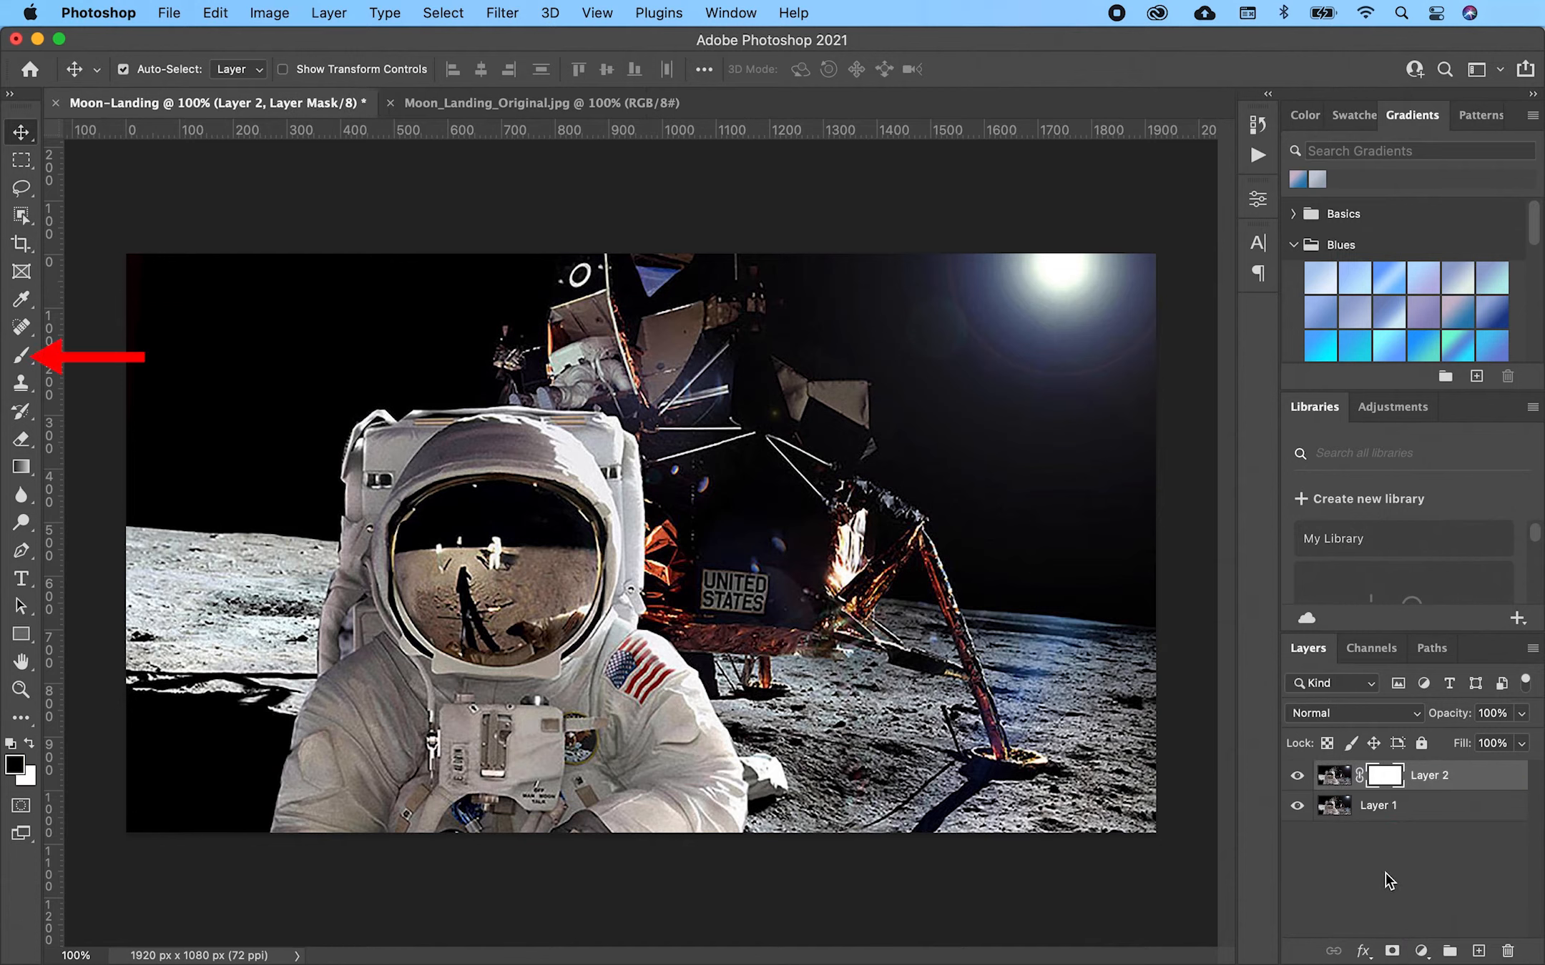
key("b")
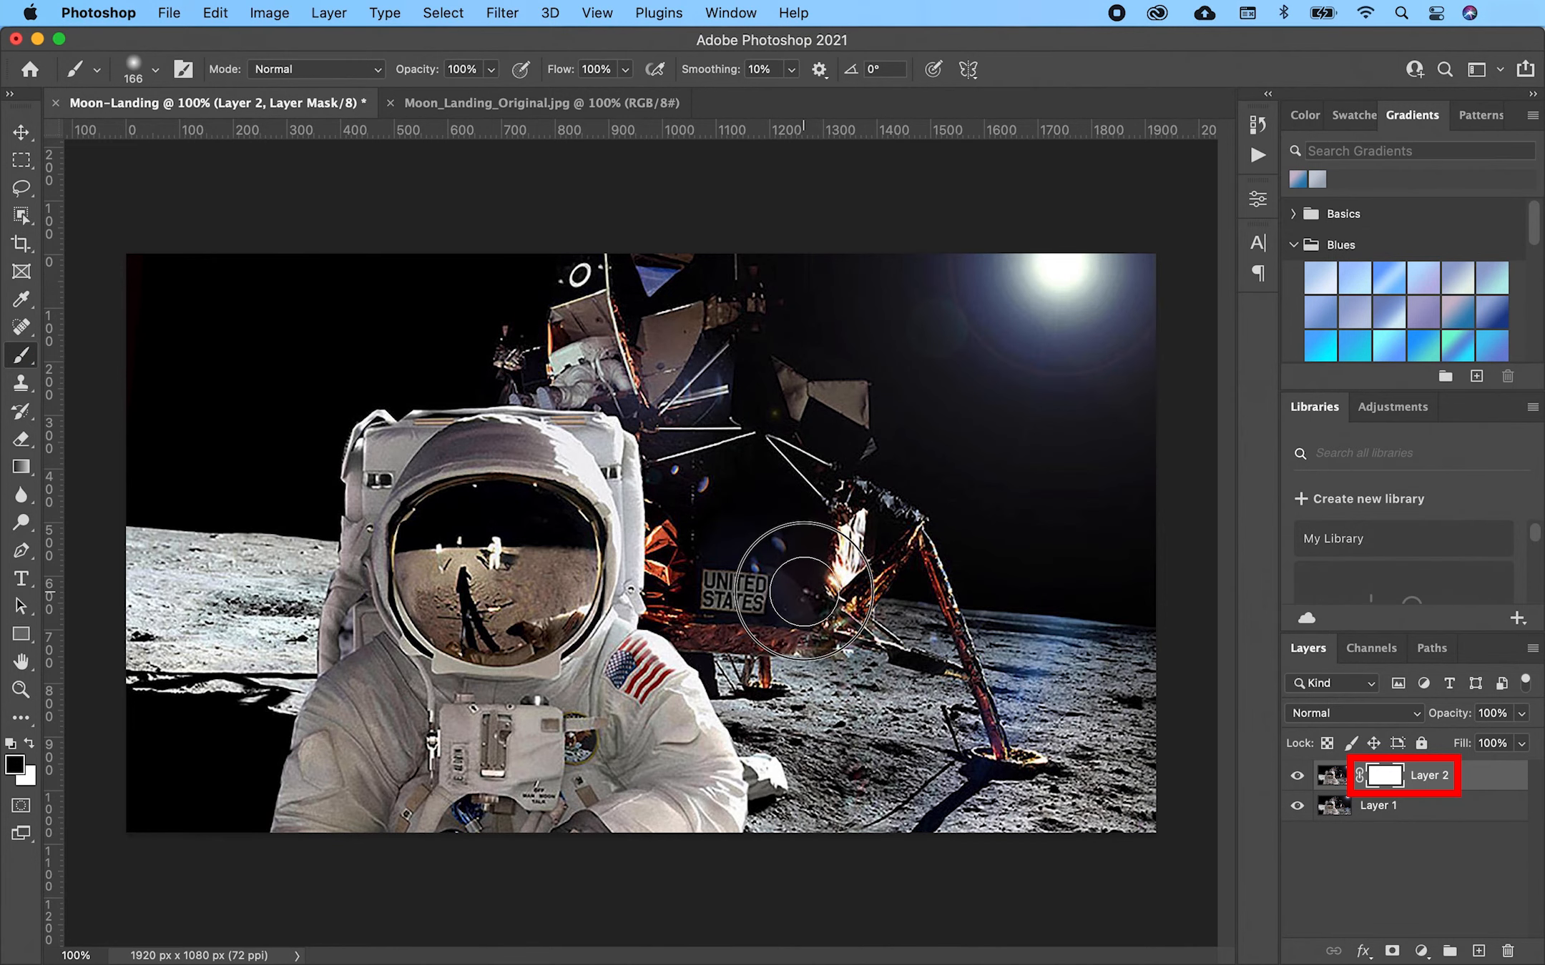
- Hide Layer 1 and paint black on Layer 2's mask over the lander, sky and helmet visor
left_click(804, 591)
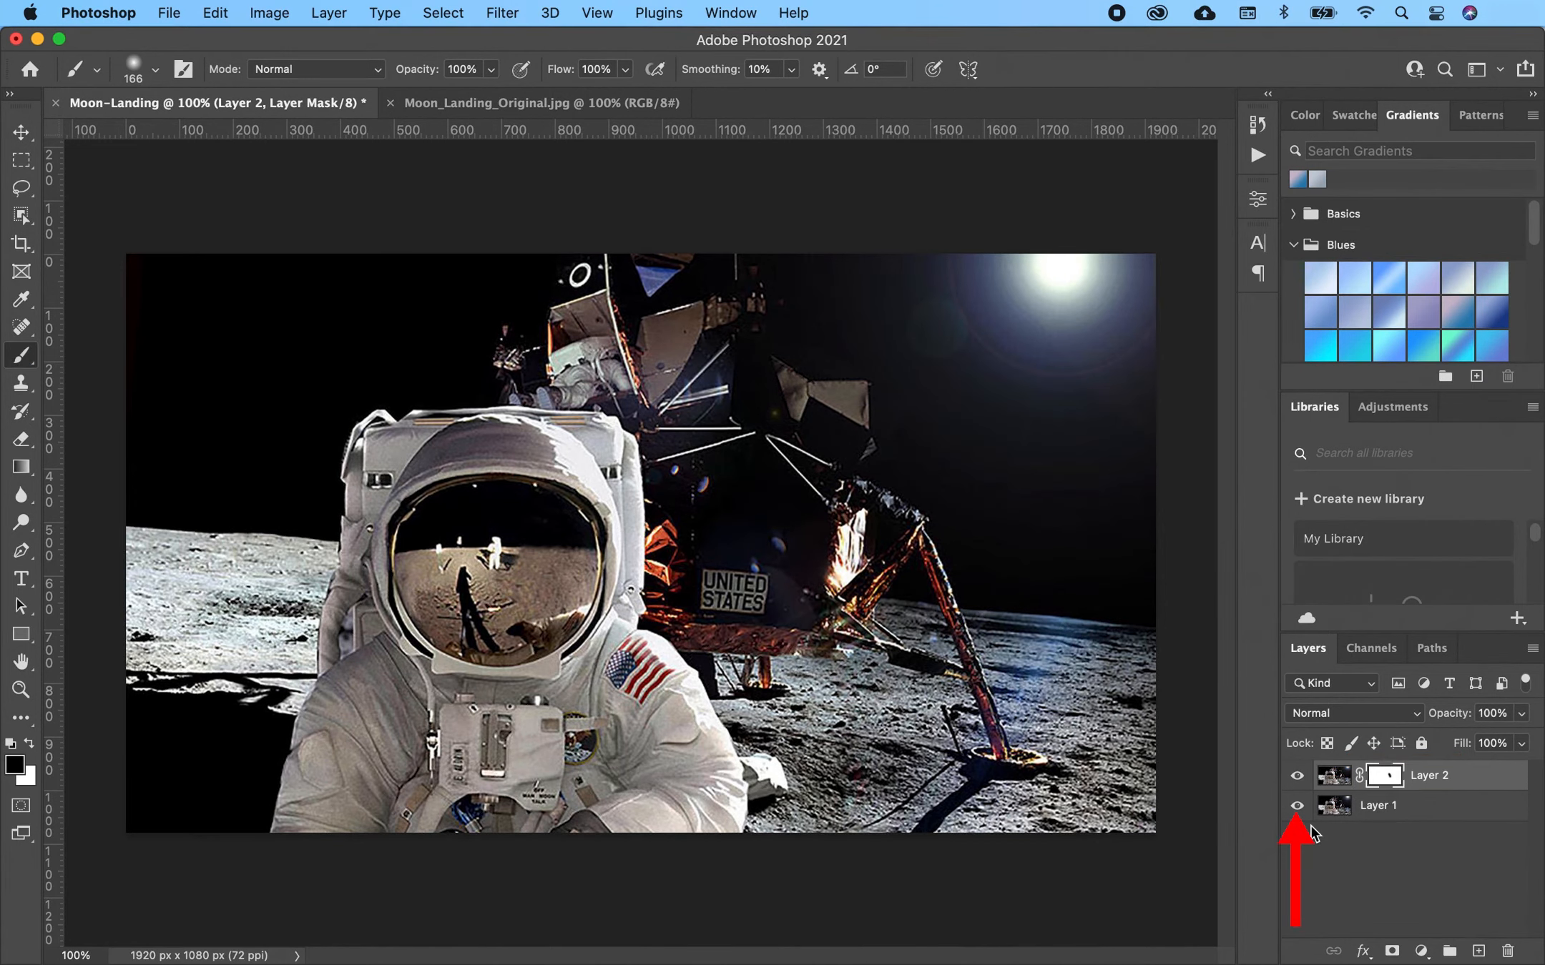
left_click(1297, 806, "alt")
mouse_move(808, 579)
left_mouse_down()
mouse_move(742, 448)
mouse_move(465, 183)
mouse_move(1144, 259)
mouse_move(833, 762)
mouse_move(907, 345)
mouse_move(1110, 303)
mouse_move(948, 655)
mouse_move(979, 693)
mouse_move(717, 304)
mouse_move(173, 189)
mouse_move(215, 357)
left_mouse_up()
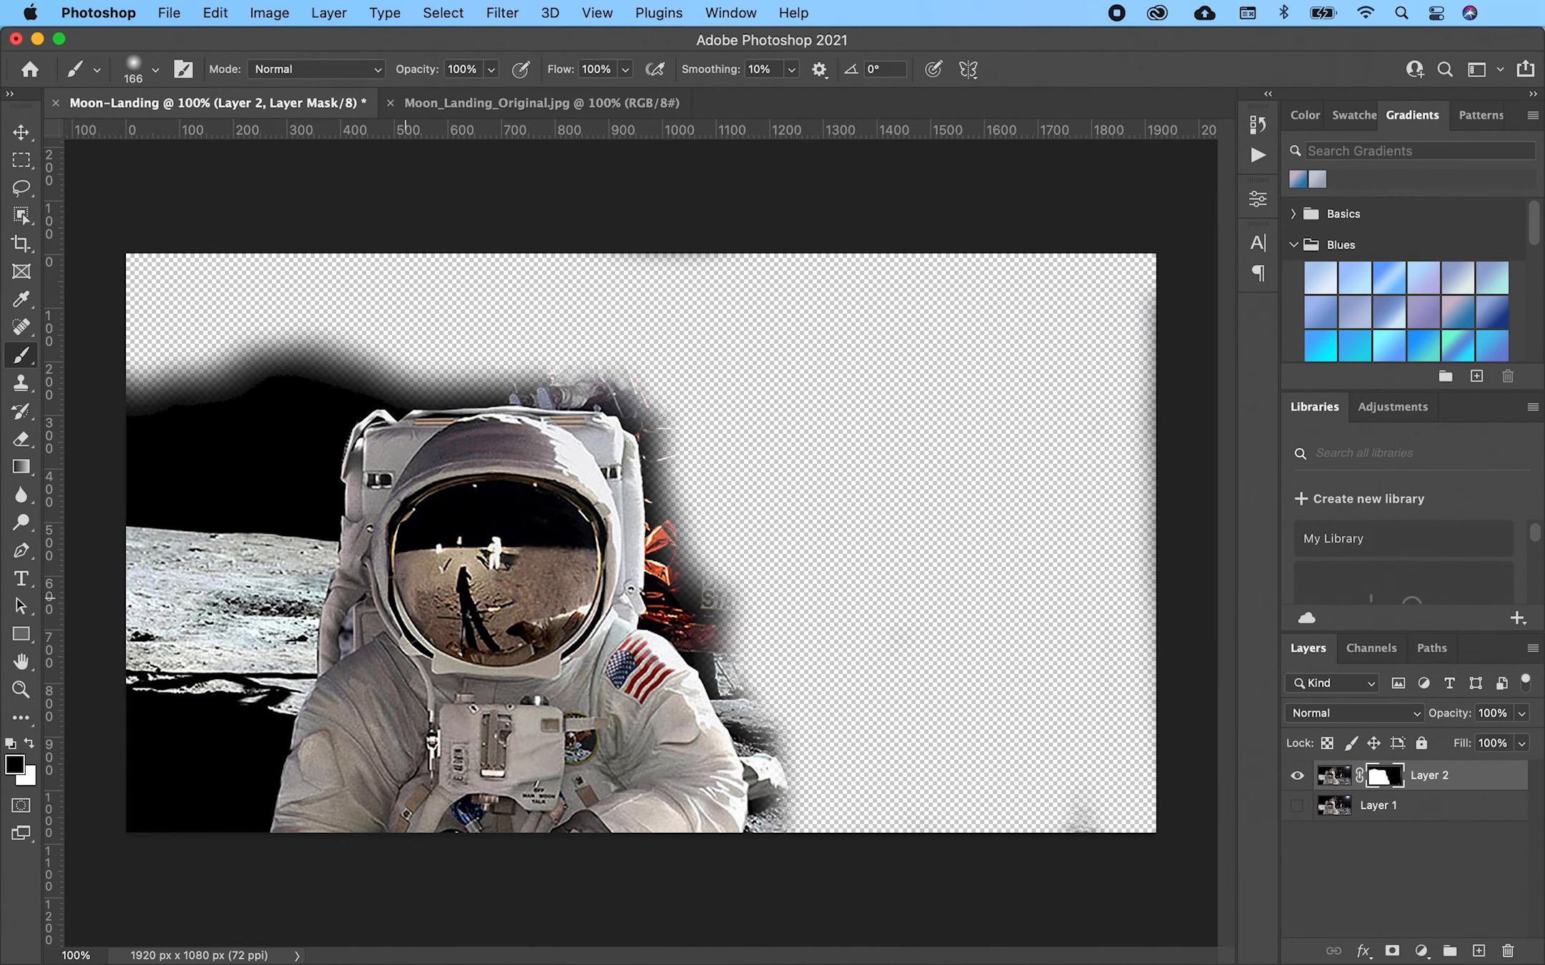
mouse_move(329, 622)
left_mouse_down()
mouse_move(493, 572)
mouse_move(529, 580)
mouse_move(517, 583)
left_mouse_up()
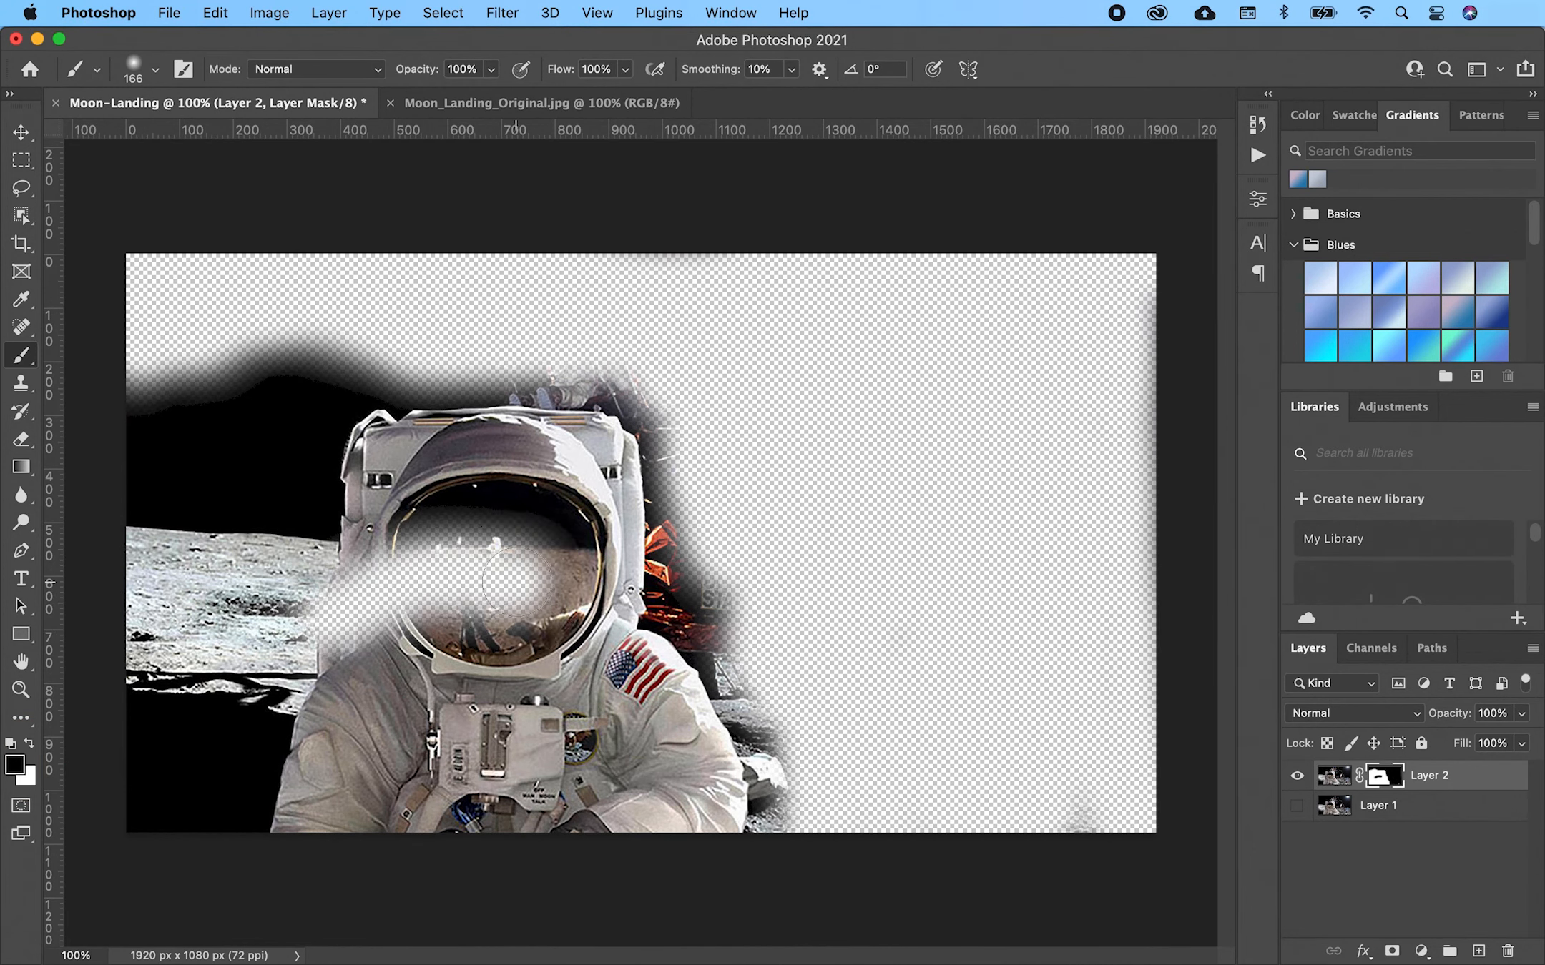
- Paint white to restore the visor reflection, then paint black over the ground left of the astronaut
key("x")
mouse_move(445, 565)
left_mouse_down()
mouse_move(542, 583)
mouse_move(483, 620)
mouse_move(461, 566)
mouse_move(566, 522)
mouse_move(416, 558)
mouse_move(459, 532)
mouse_move(482, 577)
mouse_move(390, 600)
mouse_move(396, 564)
mouse_move(350, 629)
left_mouse_up()
key("x")
mouse_move(322, 357)
left_mouse_down()
mouse_move(165, 414)
mouse_move(223, 442)
mouse_move(315, 350)
left_mouse_up()
left_click(152, 70)
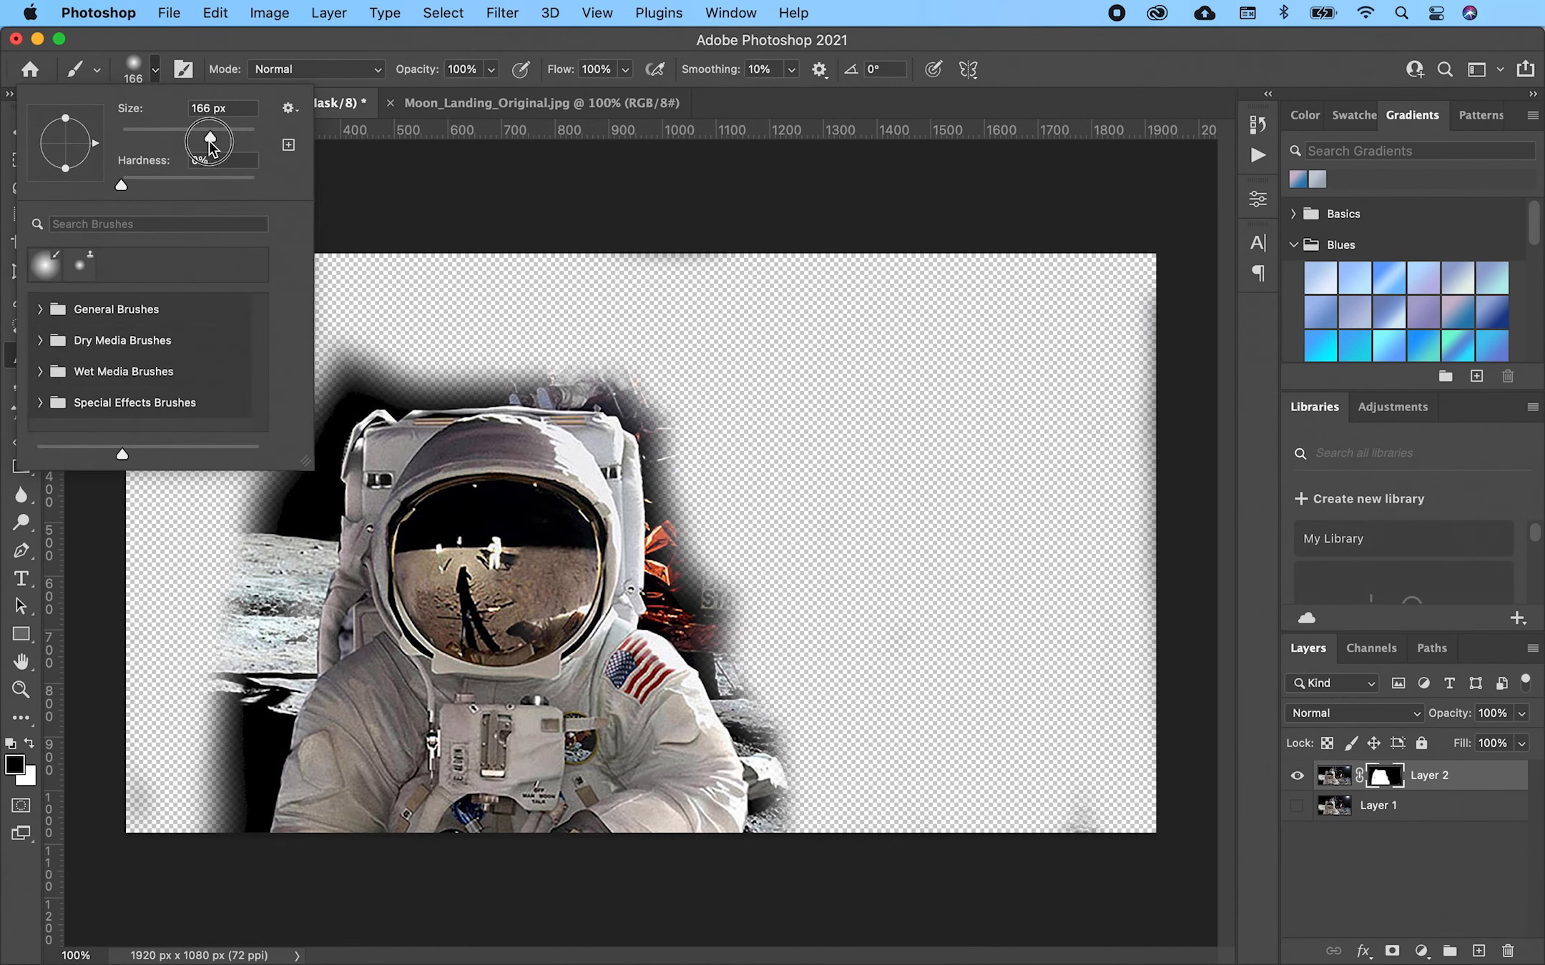
- With a Hard Round brush at 33 px, then 95 px, mask out the moon surface around the helmet
left_click_drag(208, 138, 142, 137)
left_click(39, 309)
left_click(97, 407)
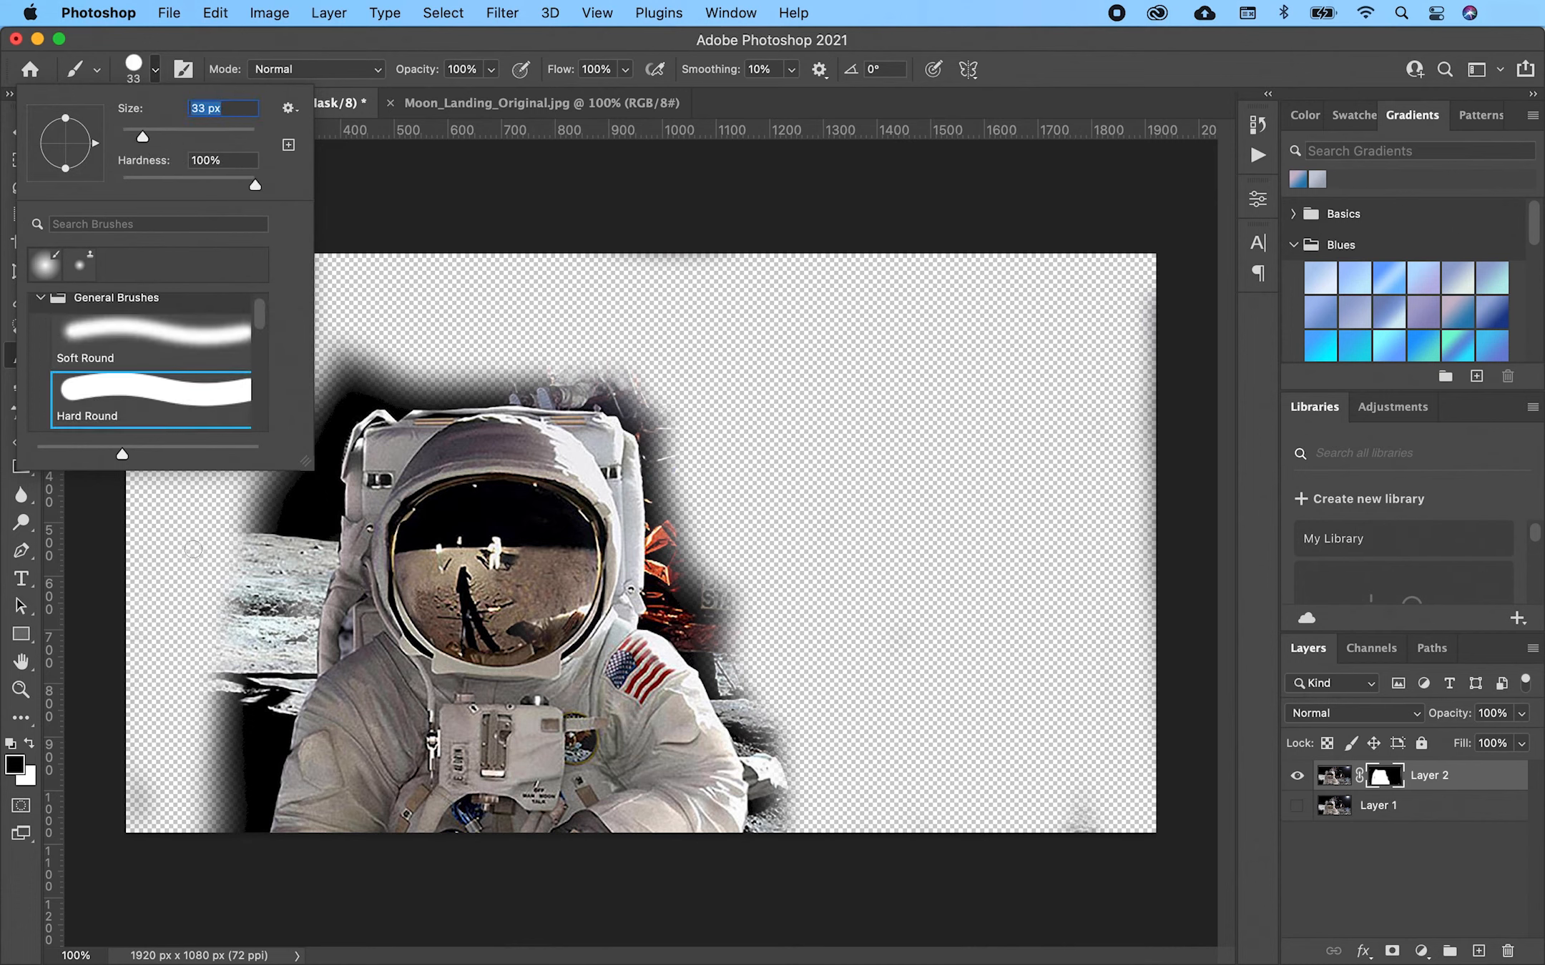
left_click(229, 576)
mouse_move(228, 576)
left_mouse_down()
mouse_move(258, 557)
mouse_move(294, 479)
mouse_move(289, 429)
mouse_move(249, 390)
left_mouse_up()
key("bracketright")
key("bracketright")
key("bracketright")
key("bracketright")
key("bracketright")
key("bracketright")
mouse_move(214, 844)
left_mouse_down()
mouse_move(190, 800)
mouse_move(344, 386)
mouse_move(613, 371)
mouse_move(724, 631)
mouse_move(772, 890)
left_mouse_up()
- Zoom in and use a 30 px soft round brush to clean the helmet's left edge and left shoulder
key("z")
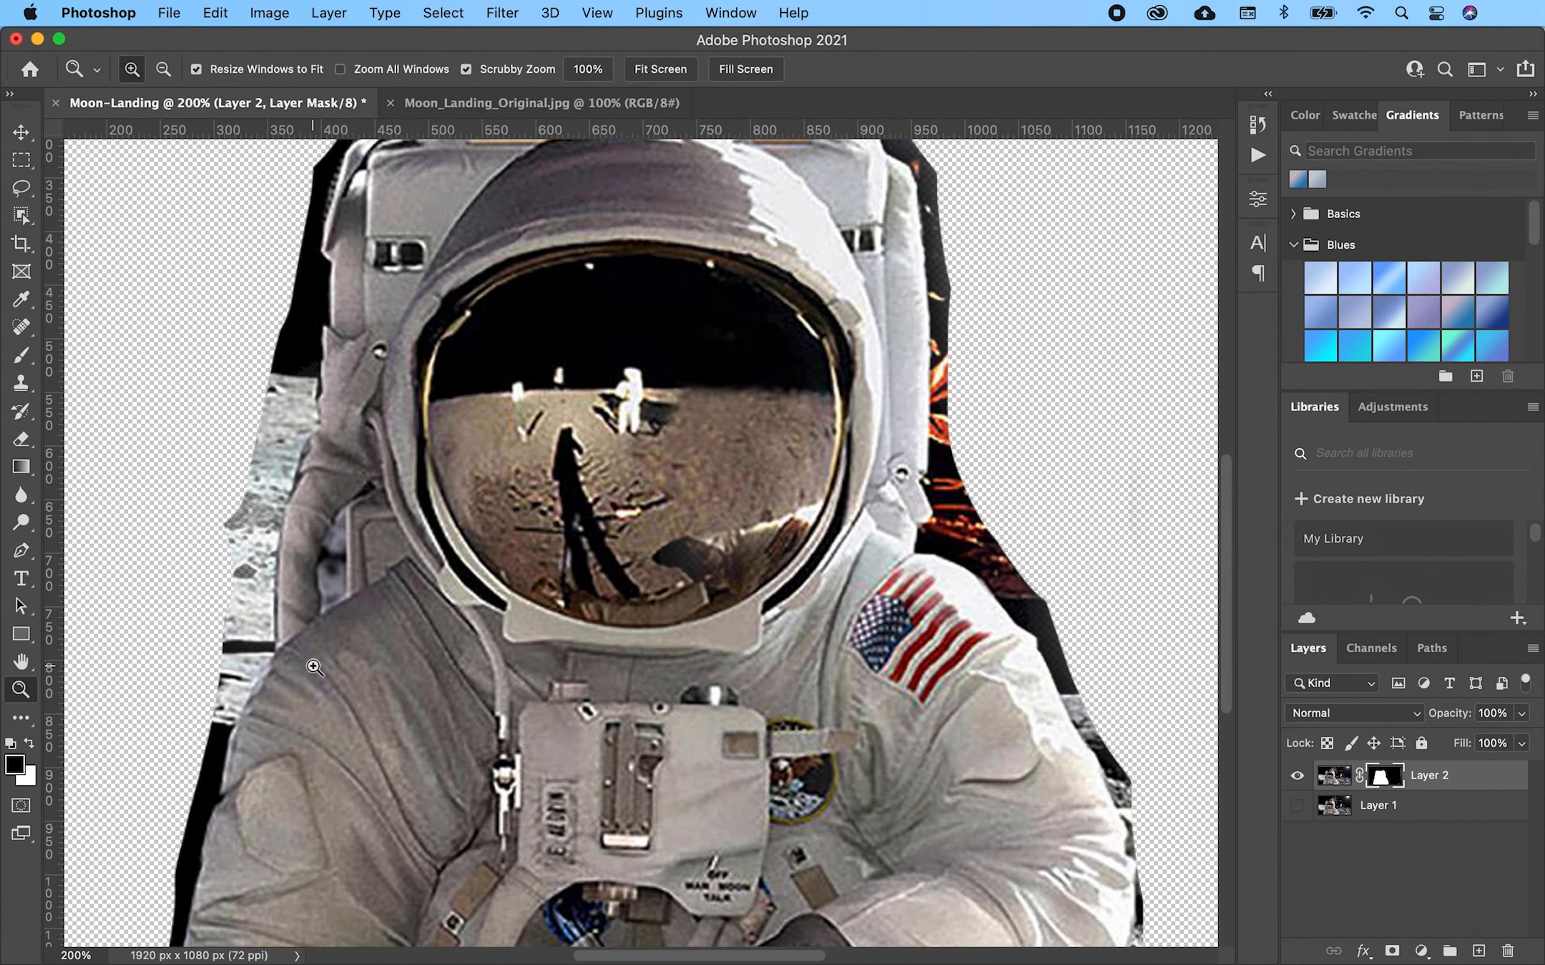
key("b")
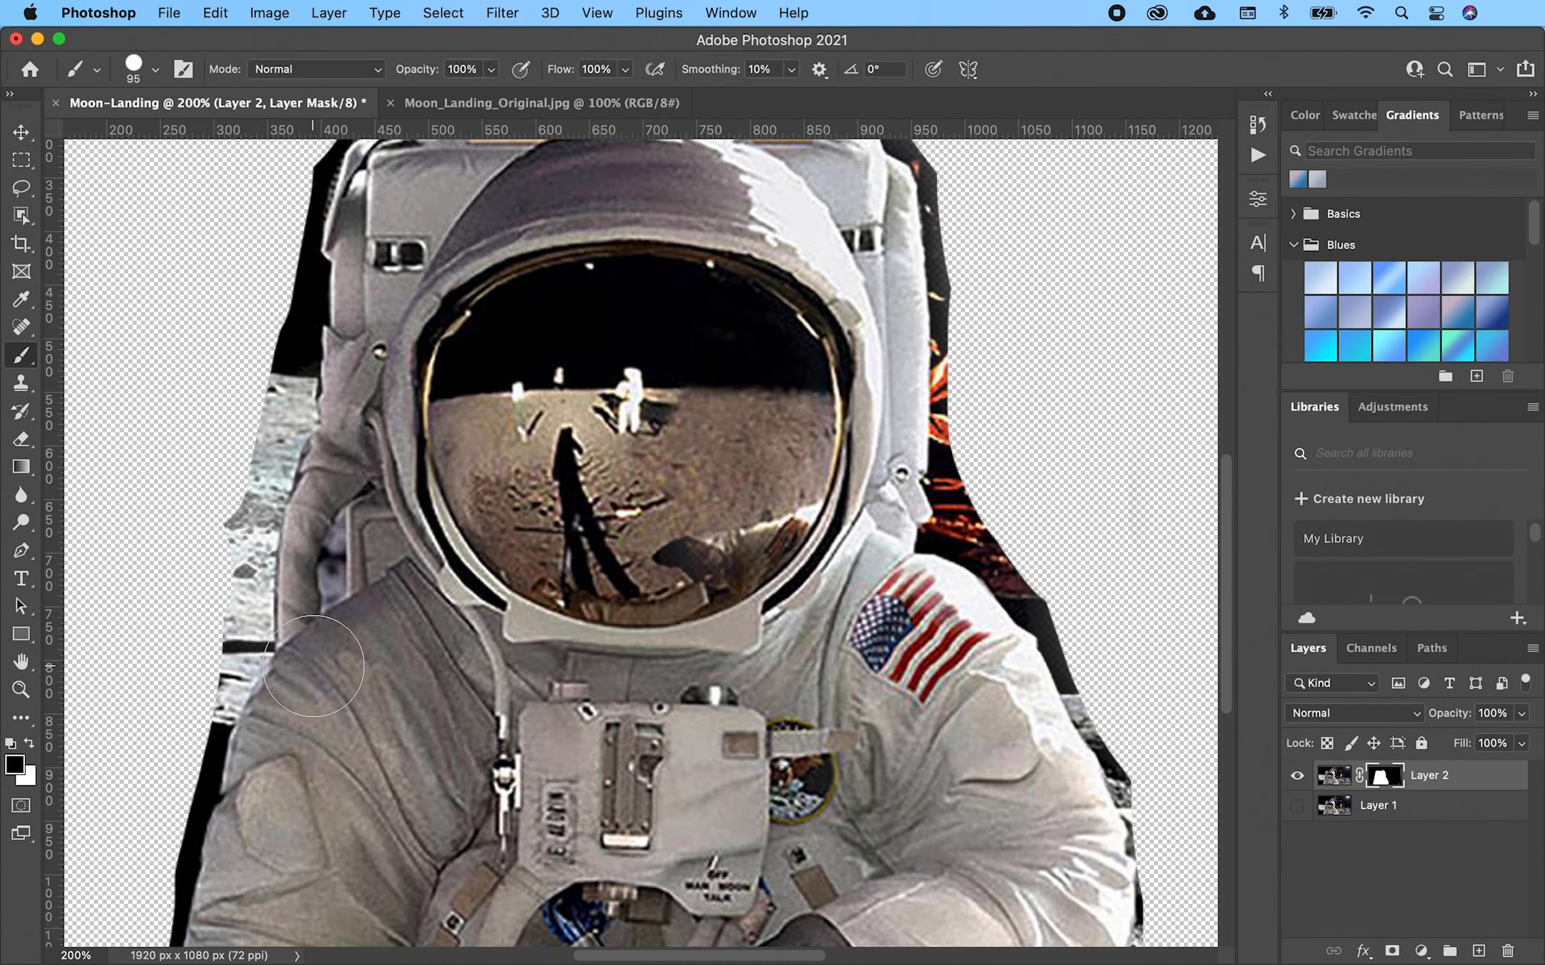
right_click(313, 666)
left_click(429, 829)
key("Return")
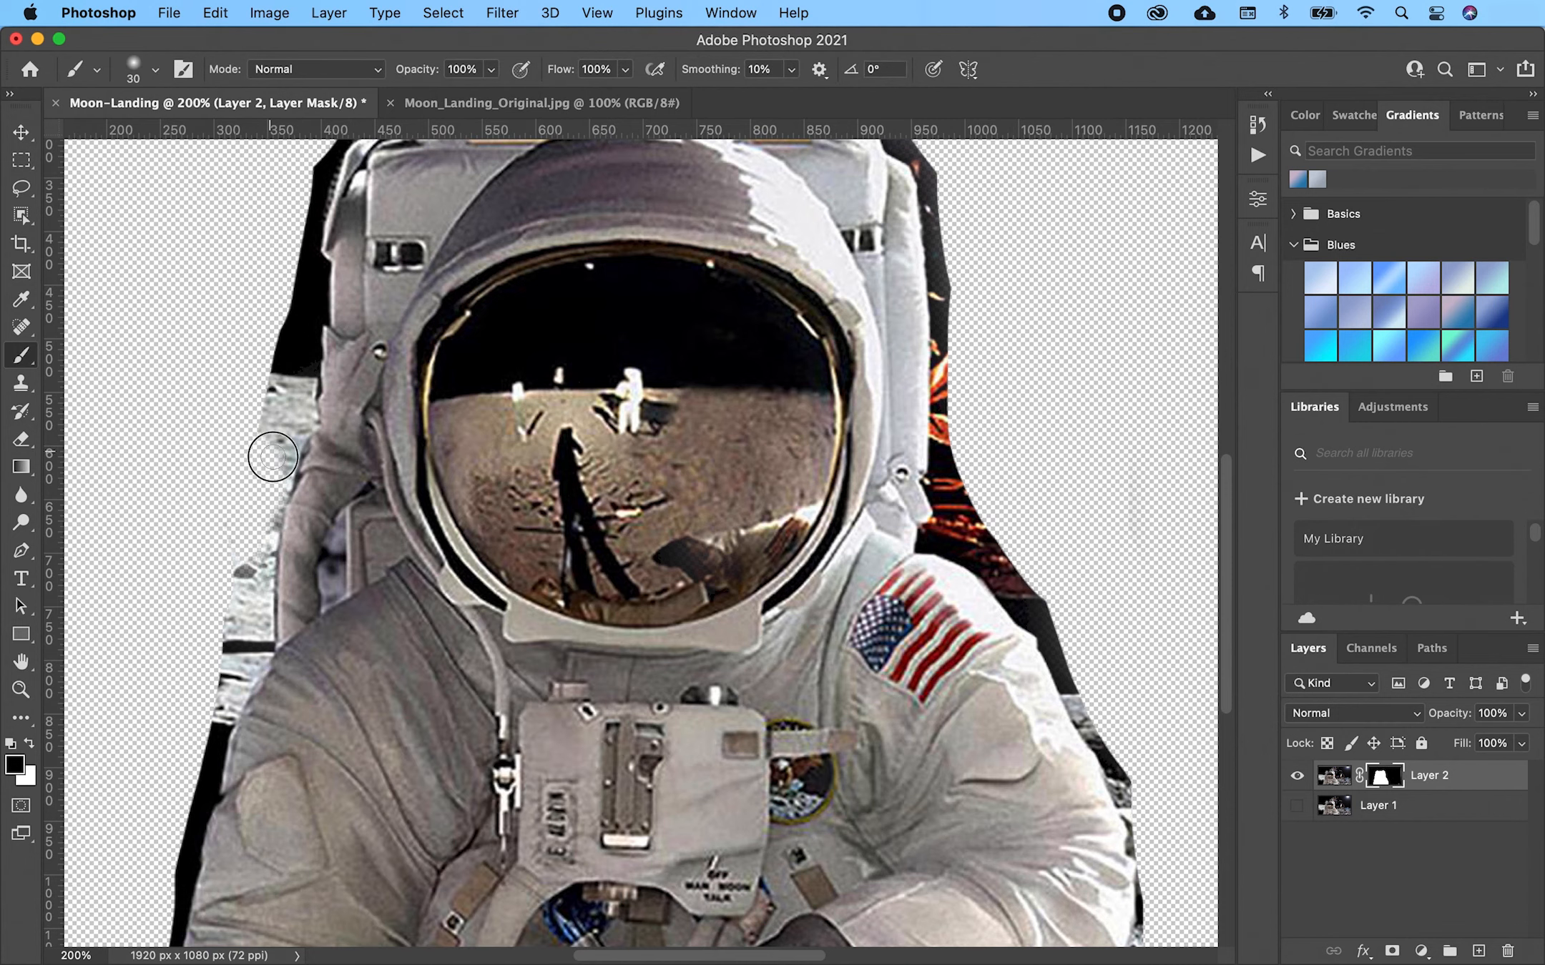
left_click_drag(276, 331, 325, 139)
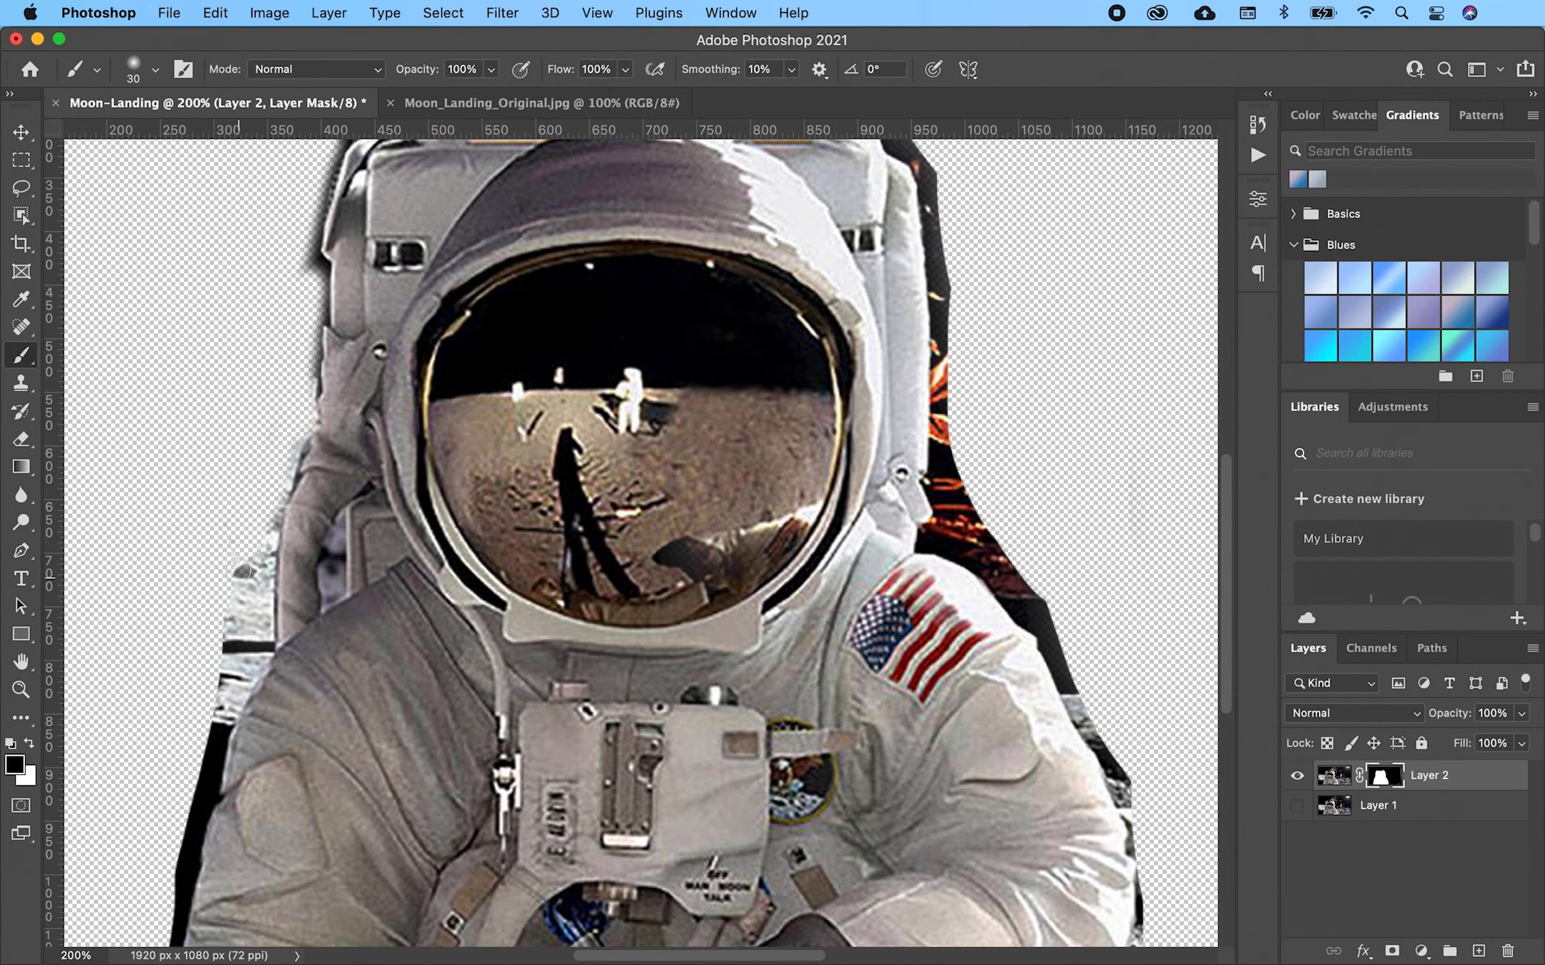
mouse_move(247, 547)
left_mouse_down()
mouse_move(157, 934)
mouse_move(279, 475)
left_mouse_up()
- Toggle the Ship and Astronaut layers' visibility to check each mask, leaving both visible
left_click(23, 133)
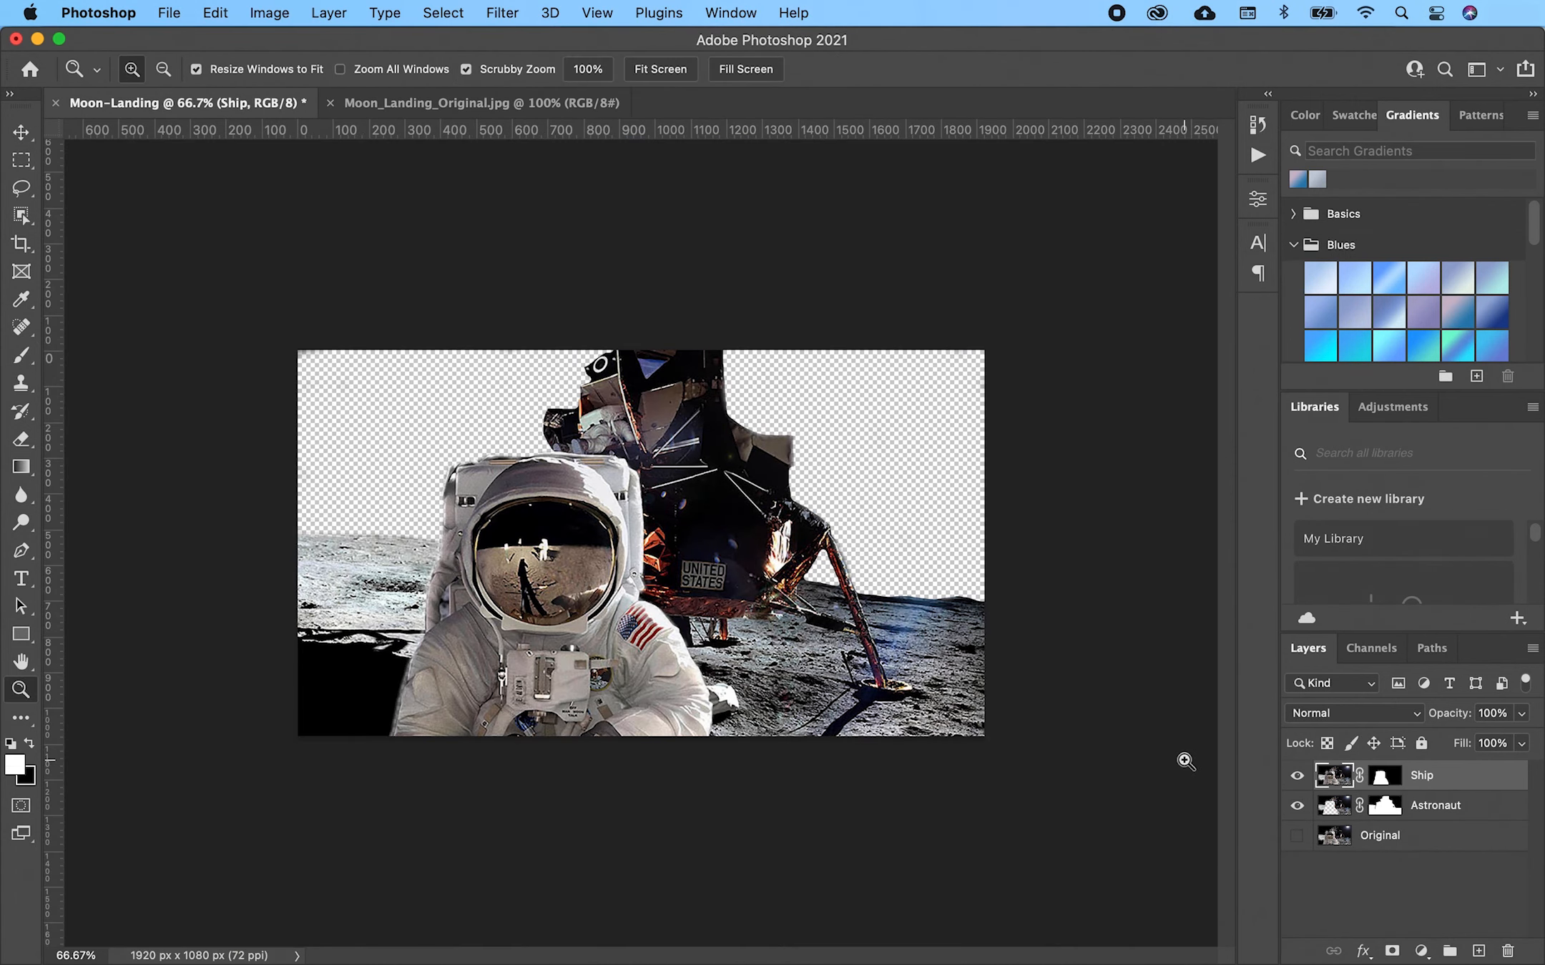
key("v")
left_click(1296, 776)
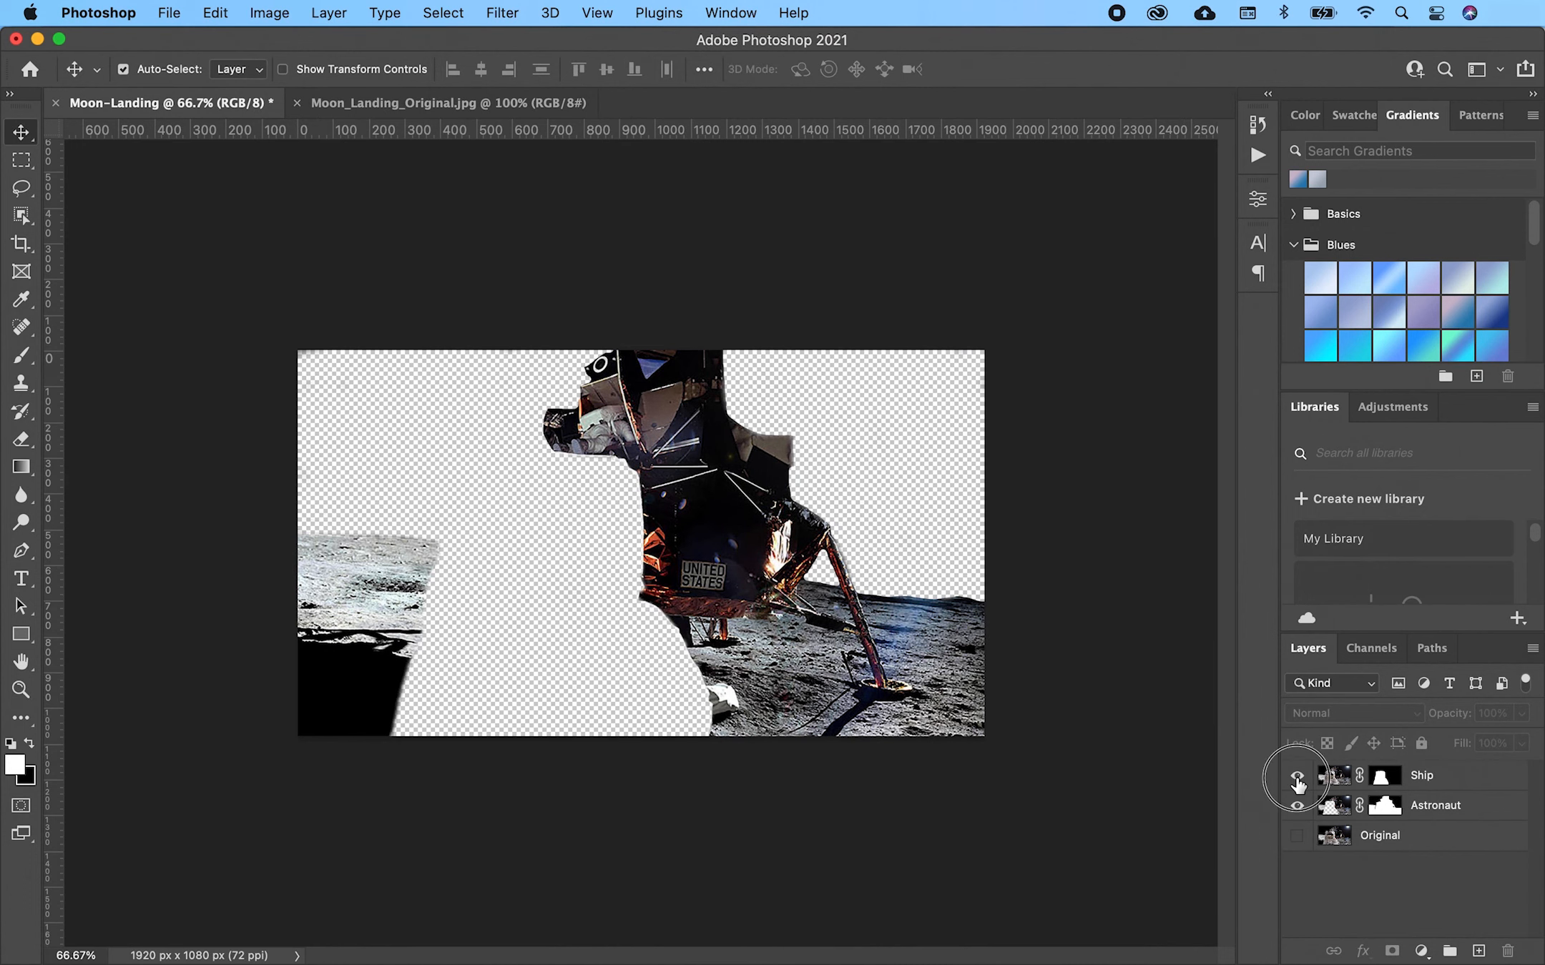
left_click(1296, 807)
left_click(1296, 807)
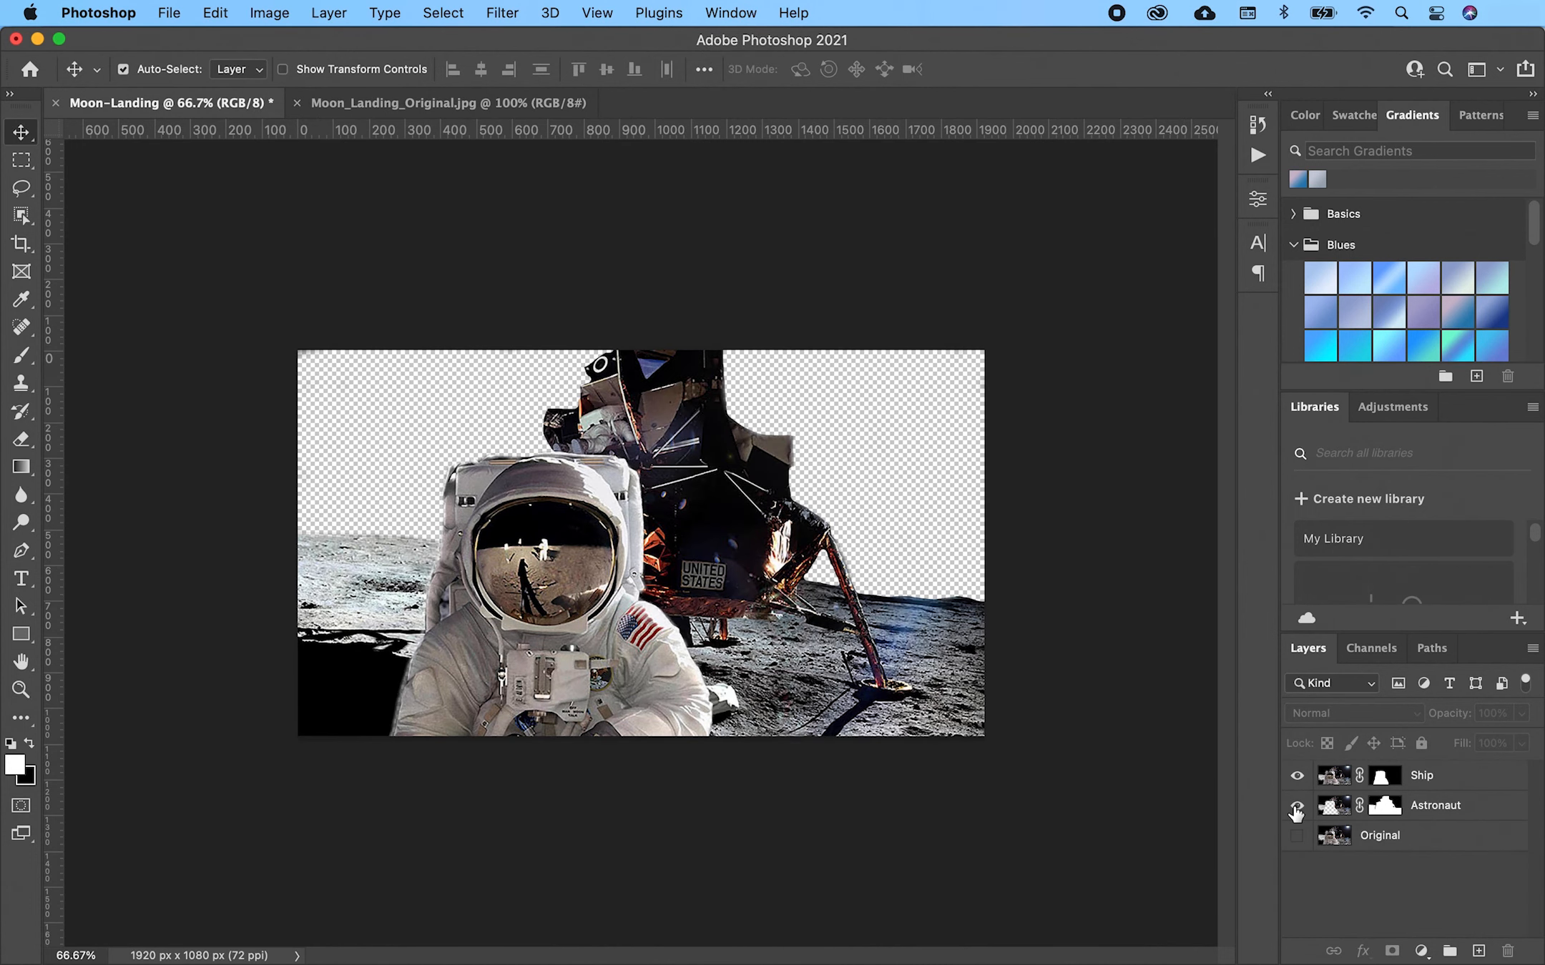
left_click(1296, 806)
left_click(1296, 807)
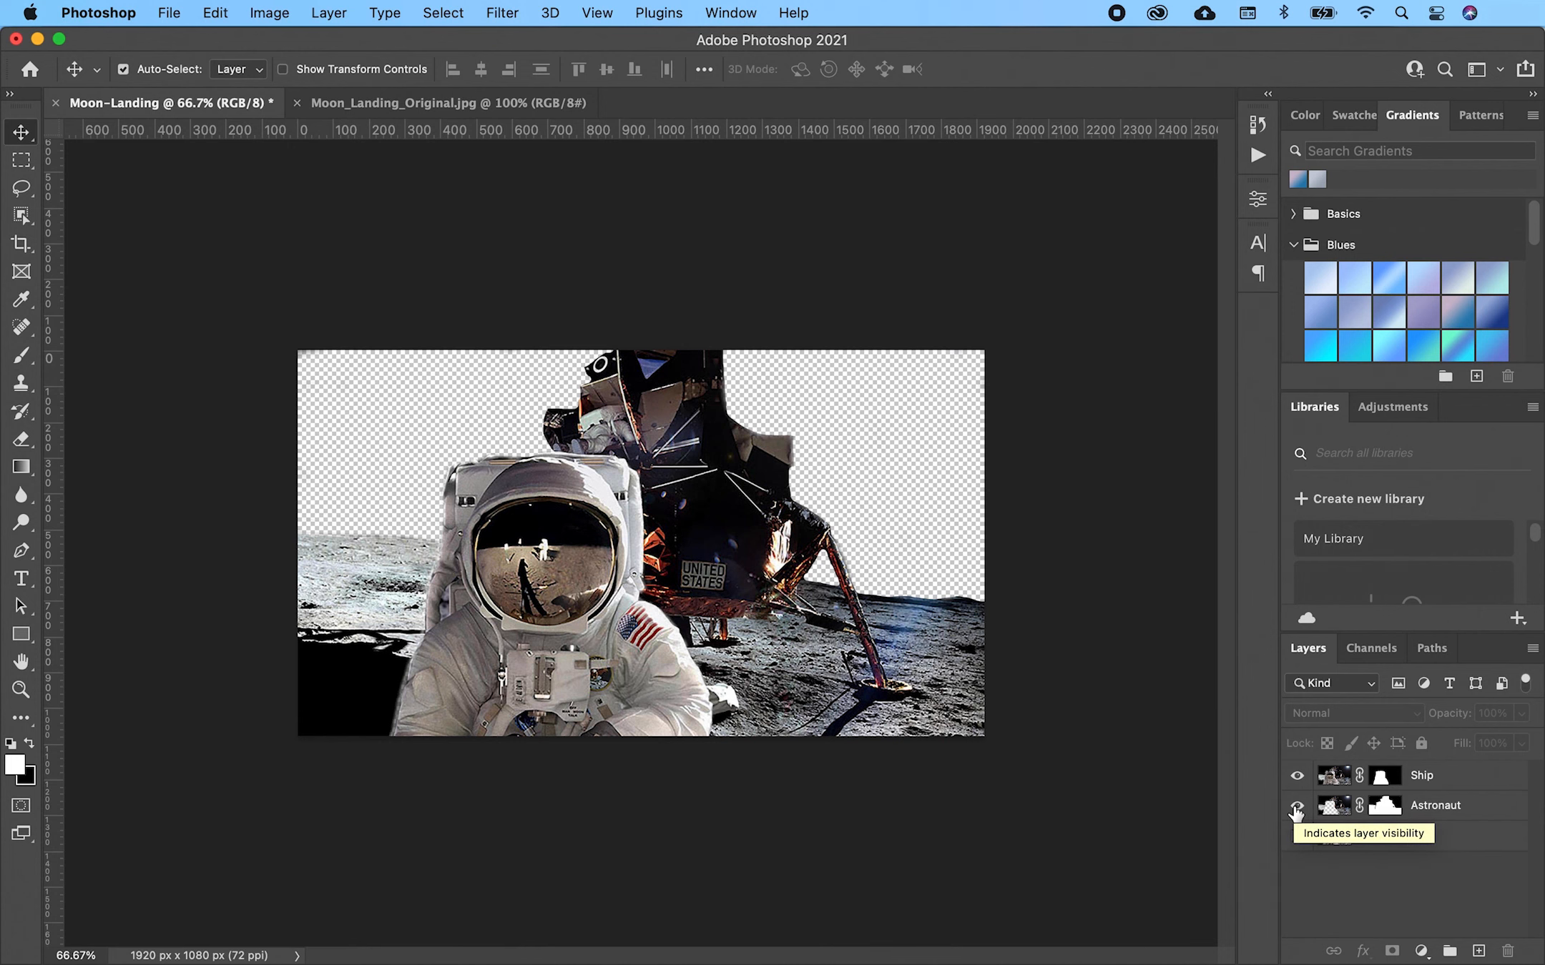
left_click(175, 13)
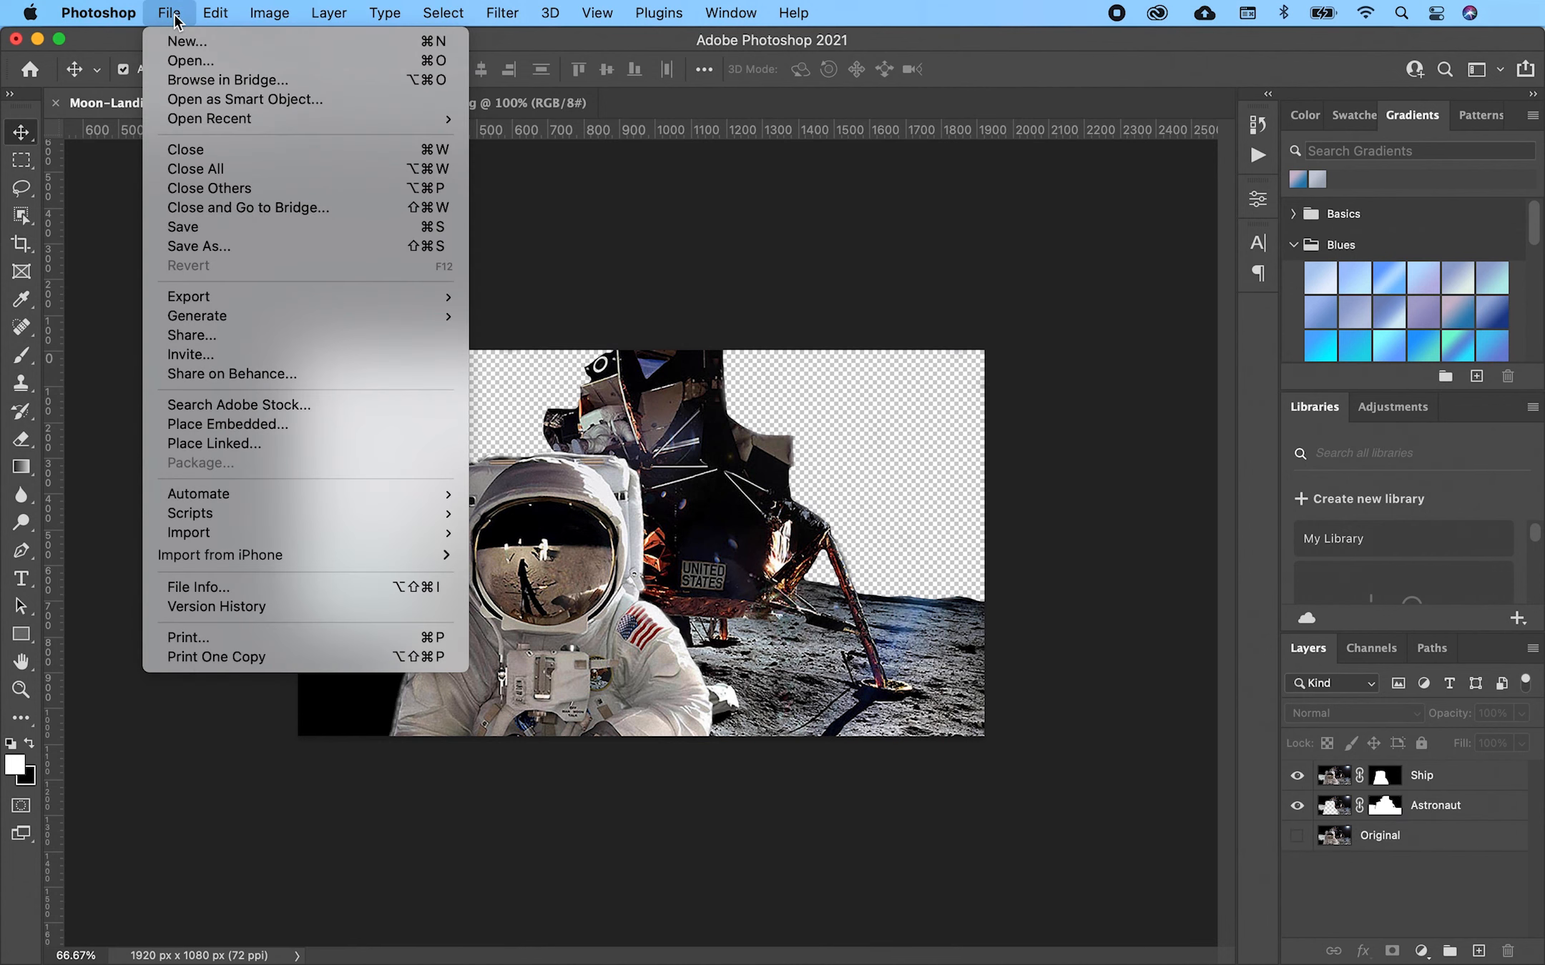
- Save the document as Moon-Landing.psd with layers, accepting maximum compatibility
left_click(181, 247)
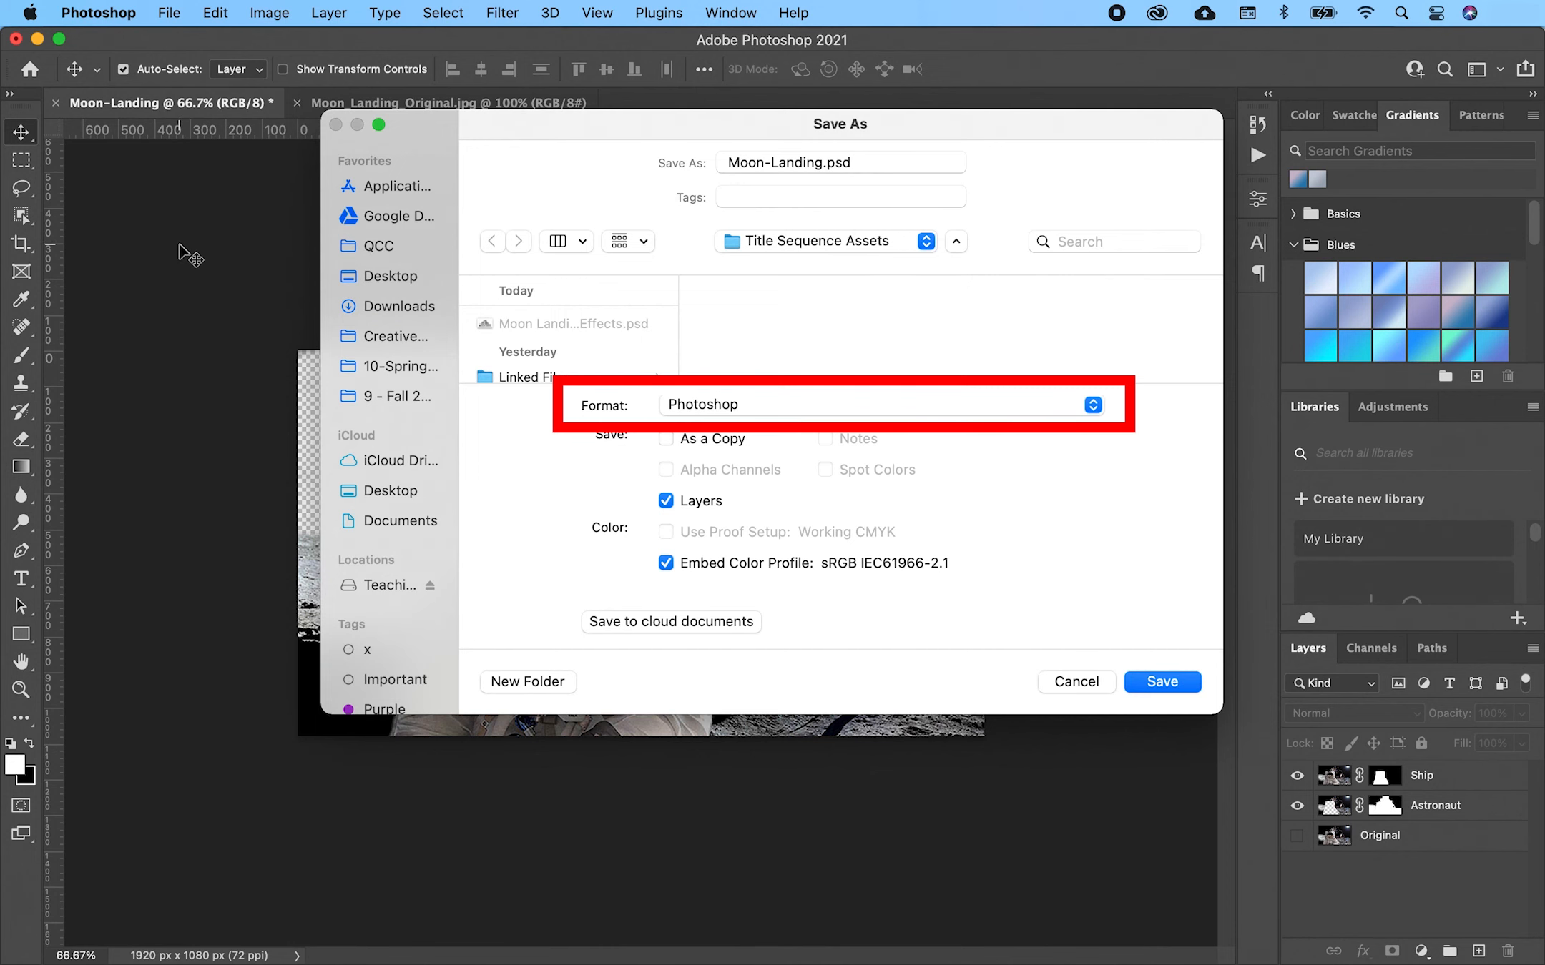
key("Return")
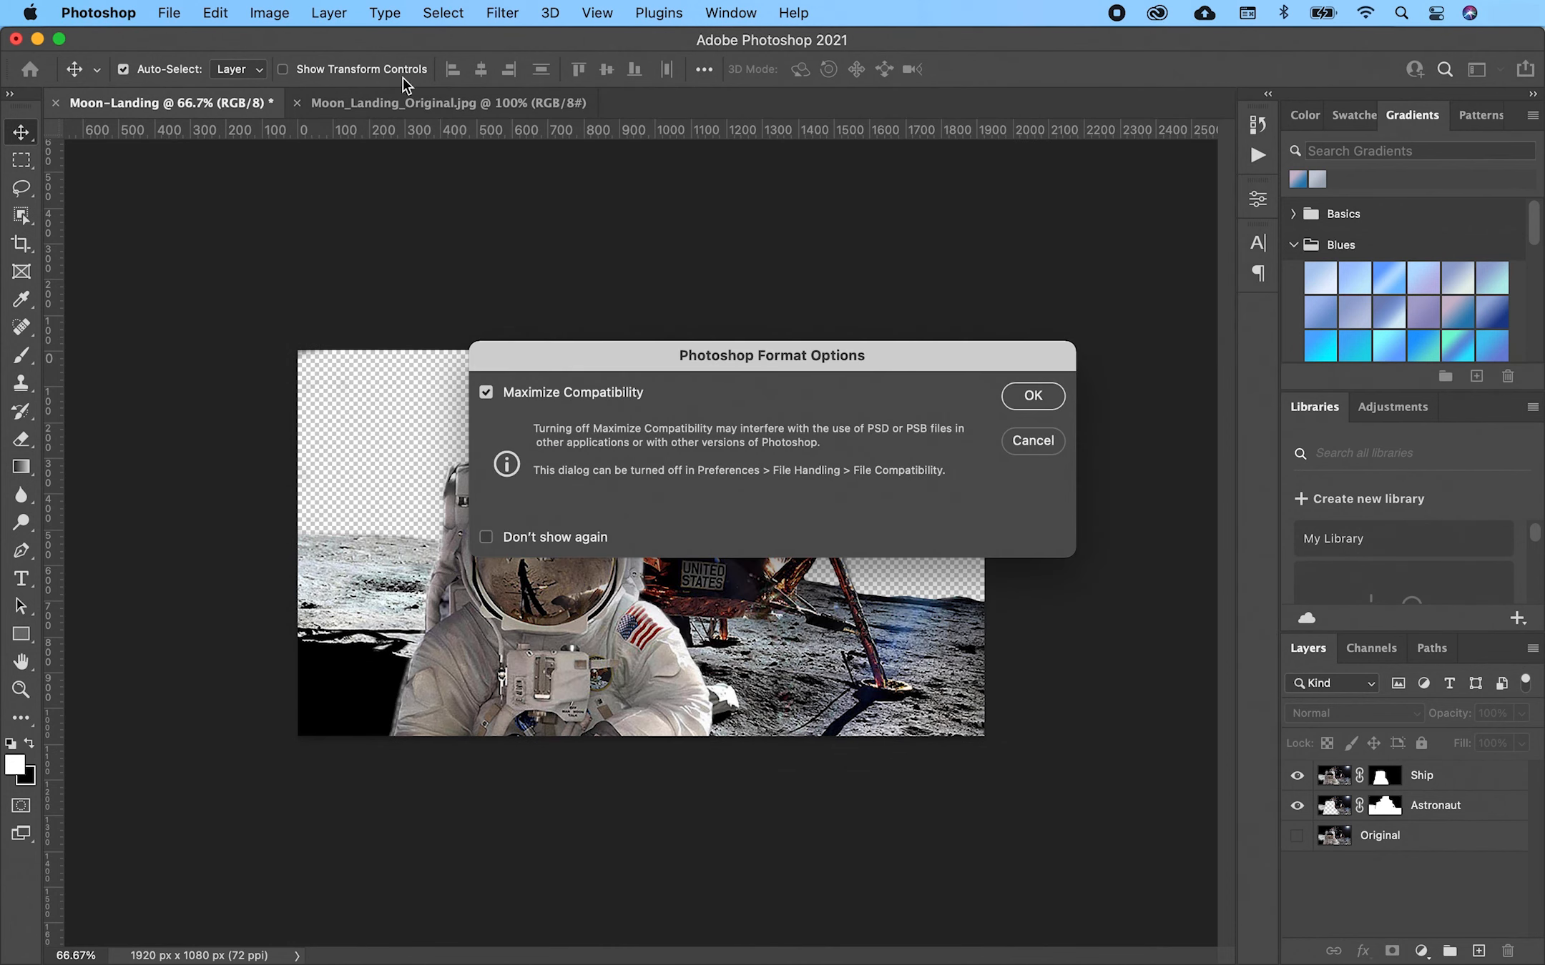
left_click(1033, 397)
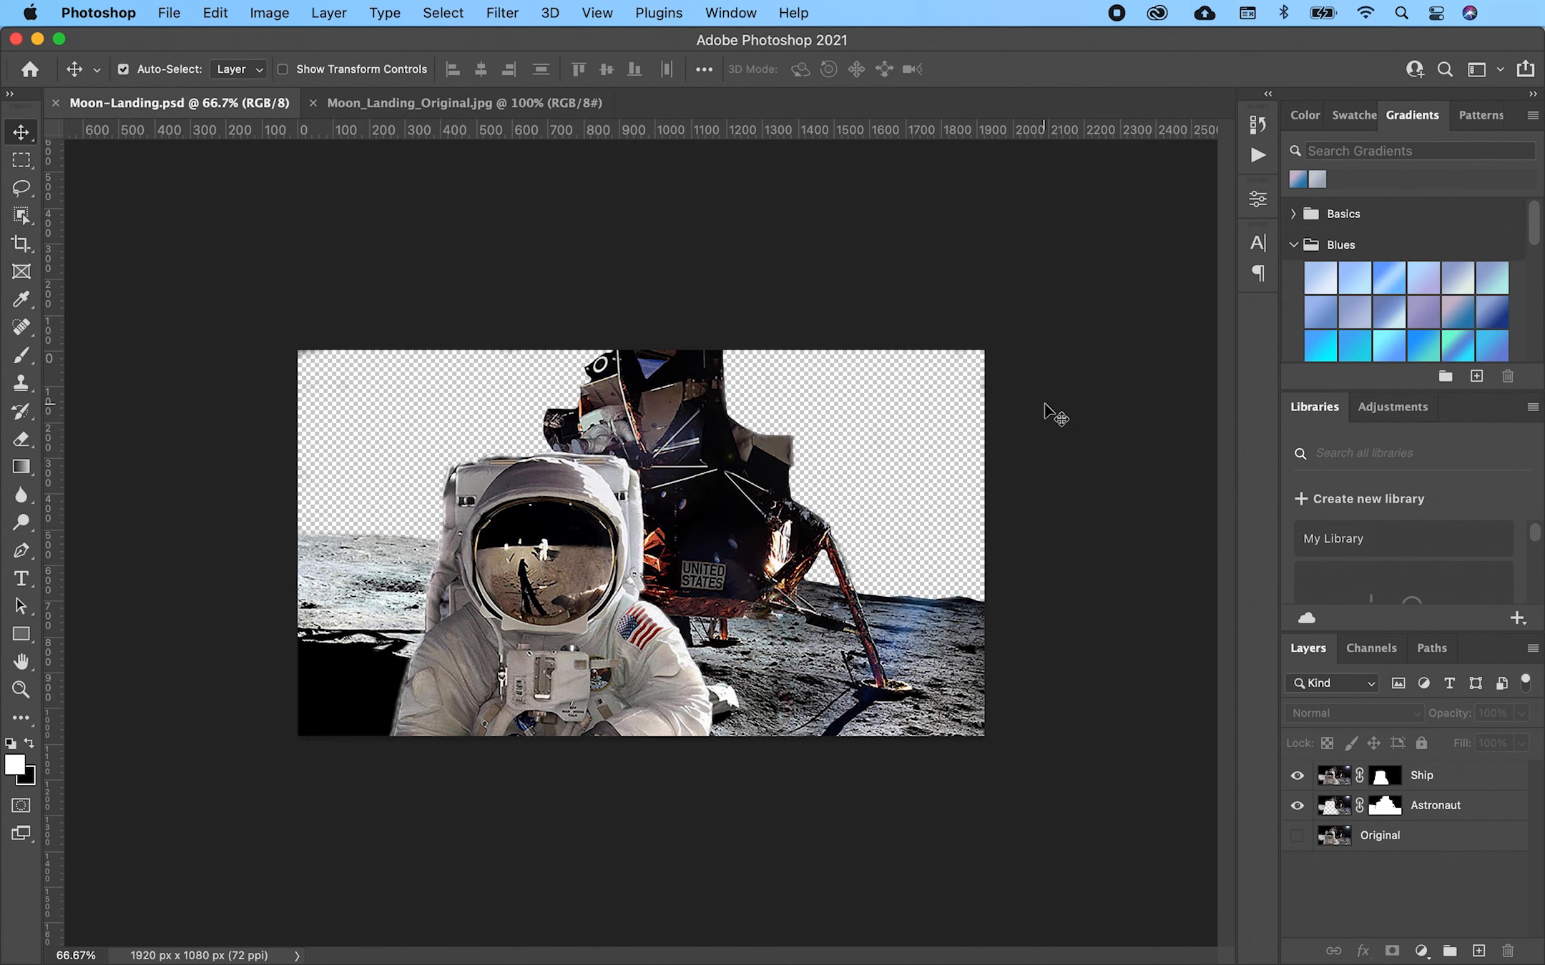